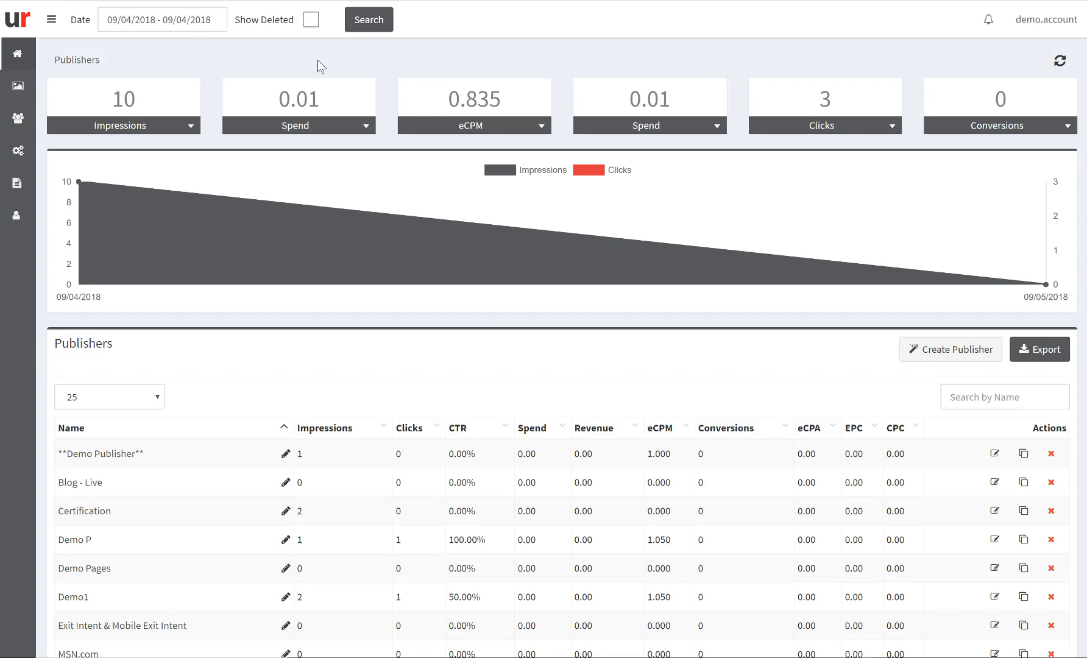
- Look over the account menu options and the notifications list on the Publishers dashboard
{"action": "left_click", "coordinate": [1044, 27]}
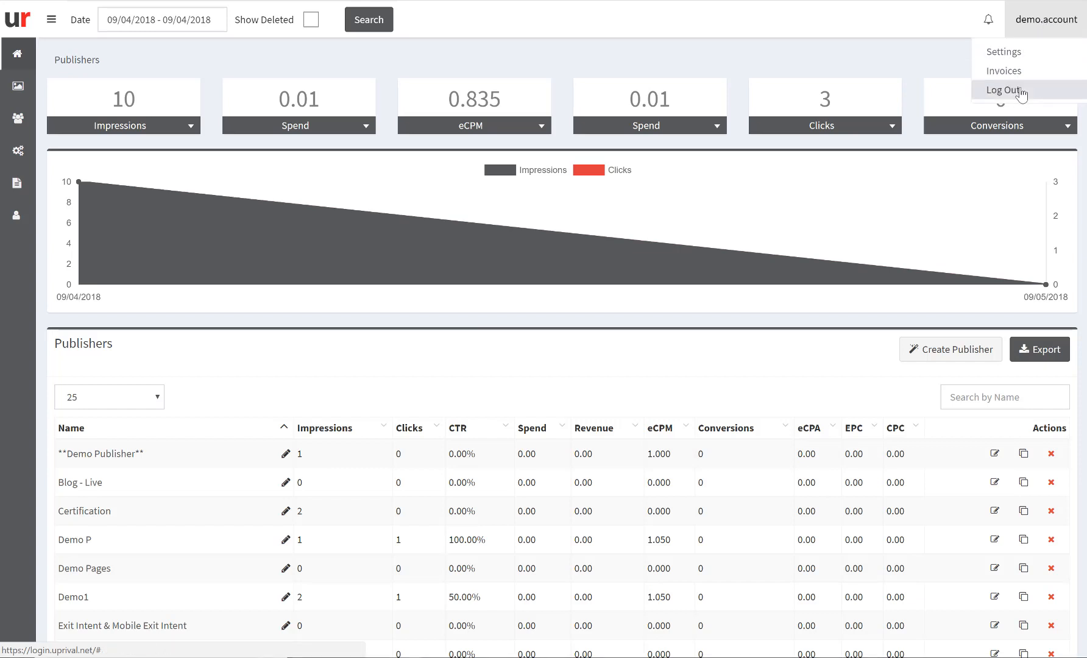
{"action": "left_click", "coordinate": [988, 25]}
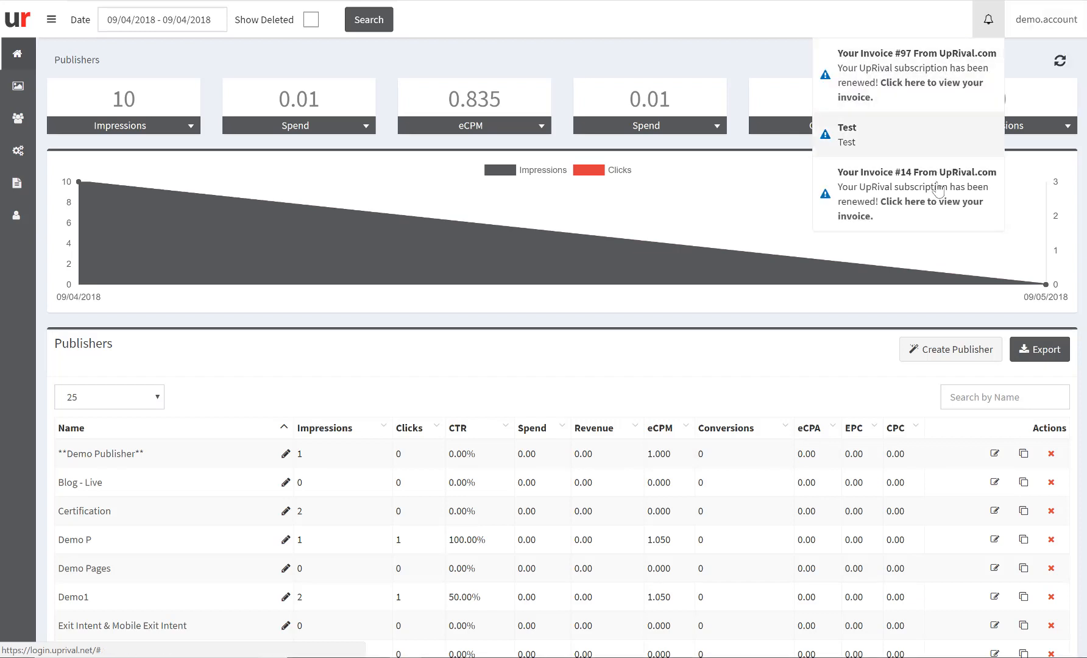
{"action": "left_click", "coordinate": [500, 20]}
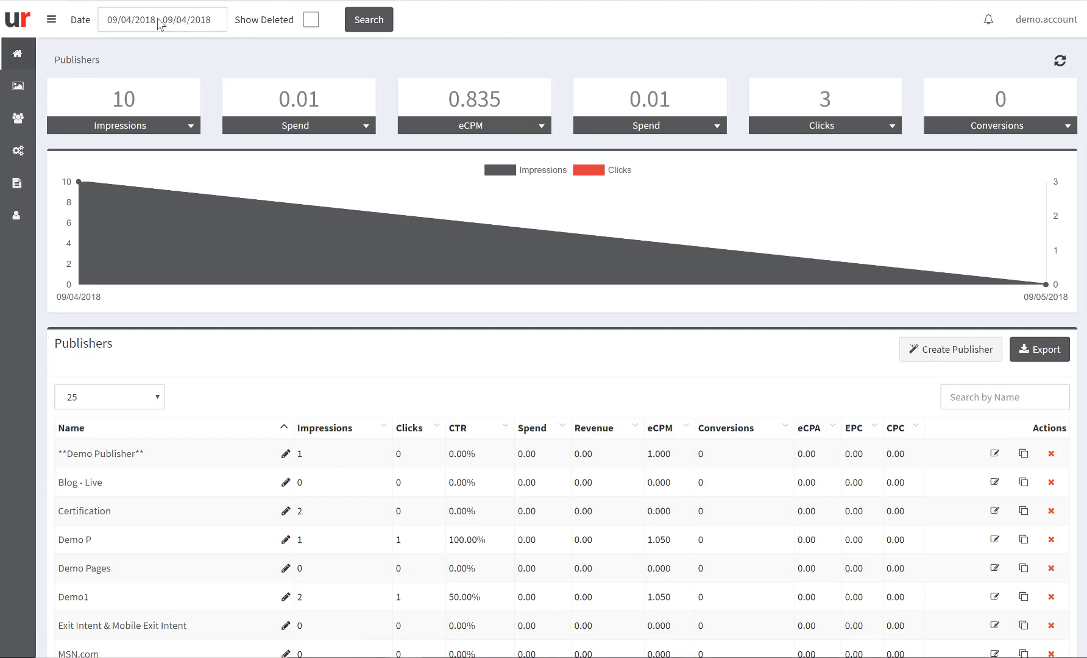
- Check the date-range presets and the metrics available for the Impressions summary card without changing either one
{"action": "left_click", "coordinate": [159, 23]}
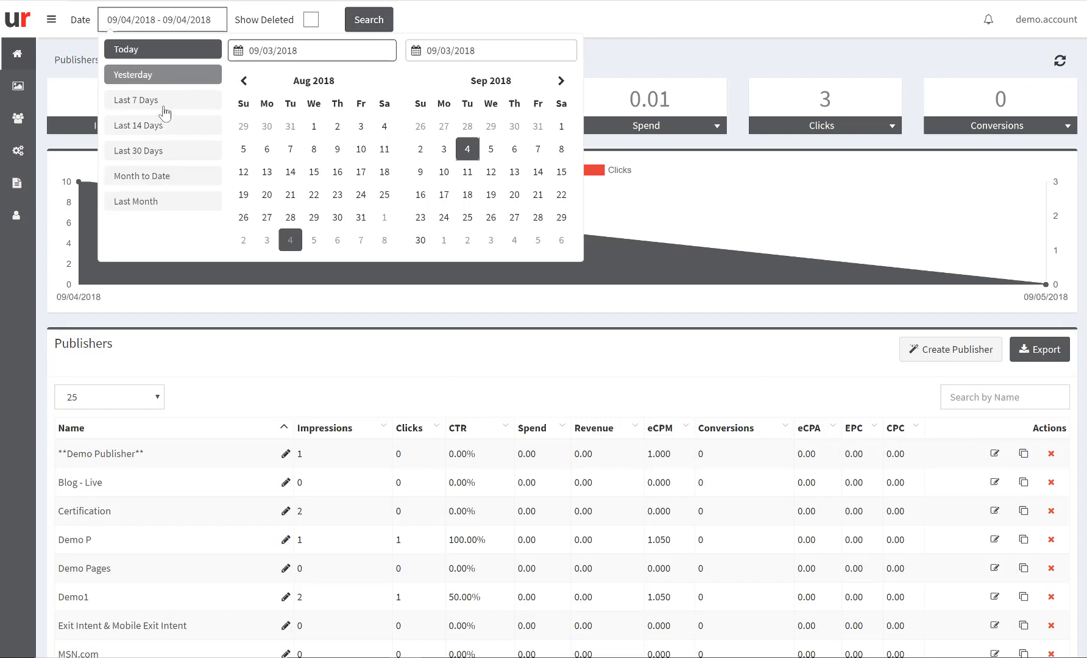
{"action": "left_click", "coordinate": [466, 21]}
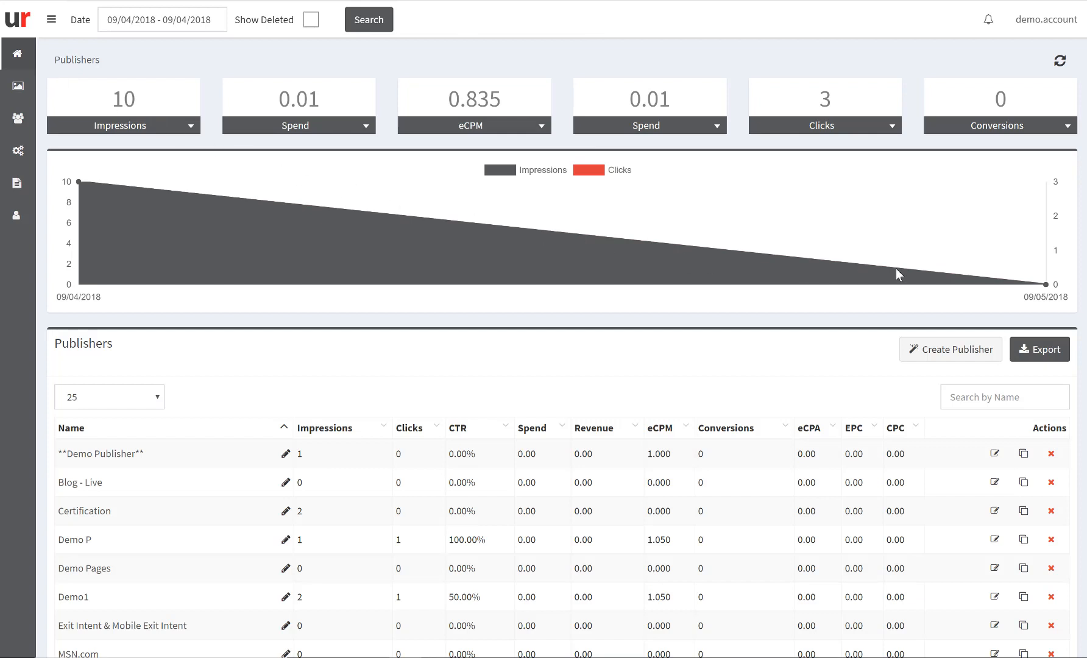
{"action": "left_click", "coordinate": [185, 128]}
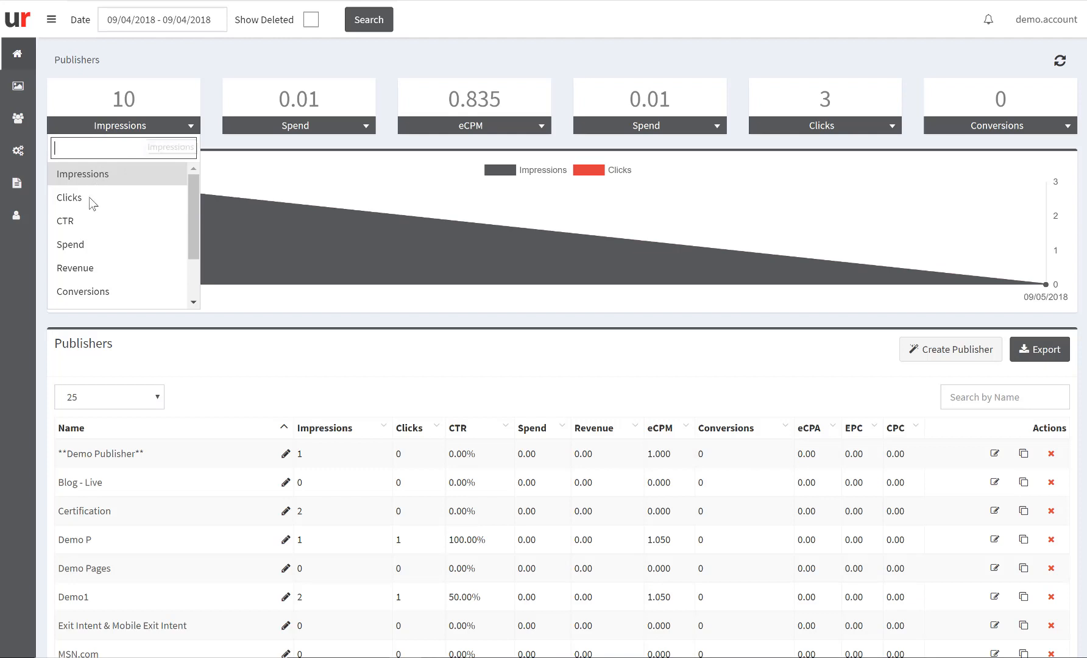
{"action": "left_click", "coordinate": [212, 70]}
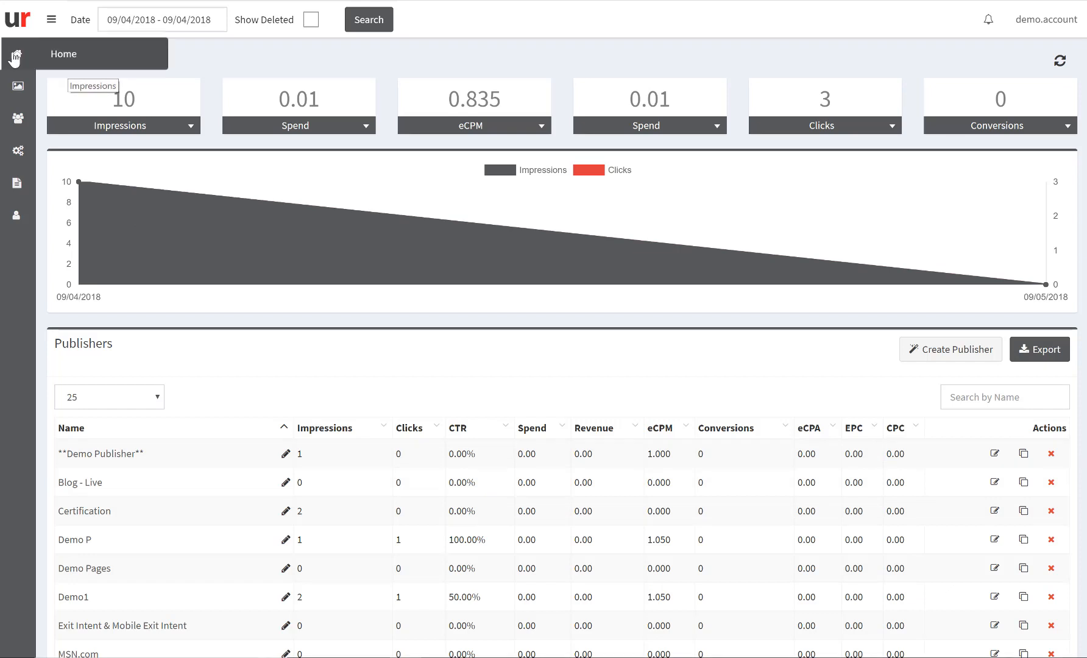
- Expand the navigation sidebar and review the list of Placement Sizes under Creatives
{"action": "left_click", "coordinate": [51, 22]}
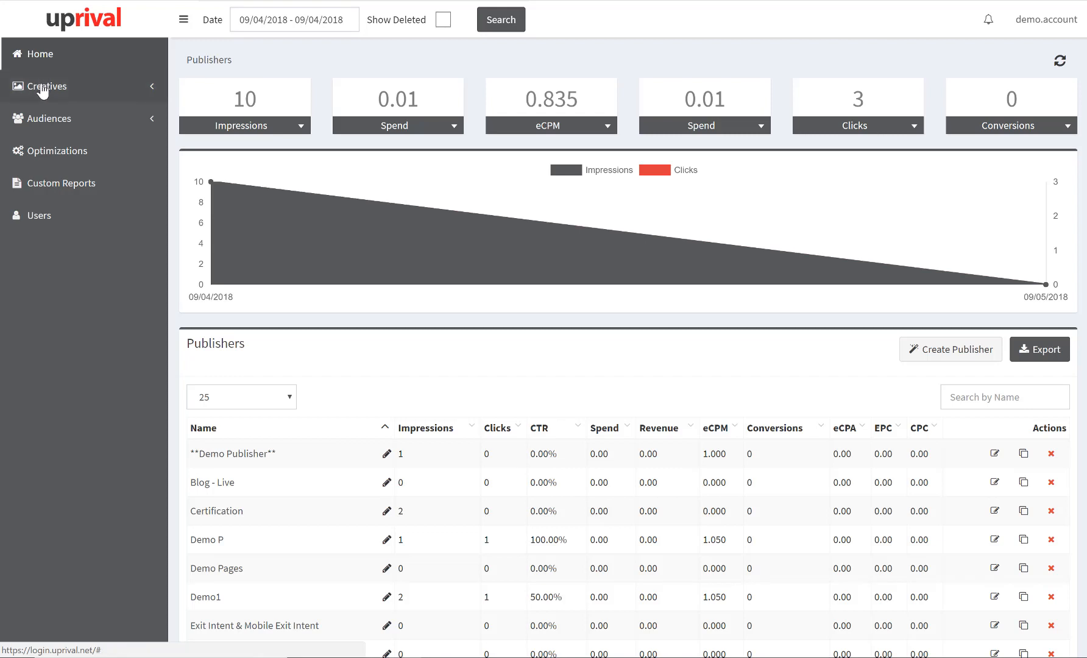
{"action": "left_click", "coordinate": [42, 89]}
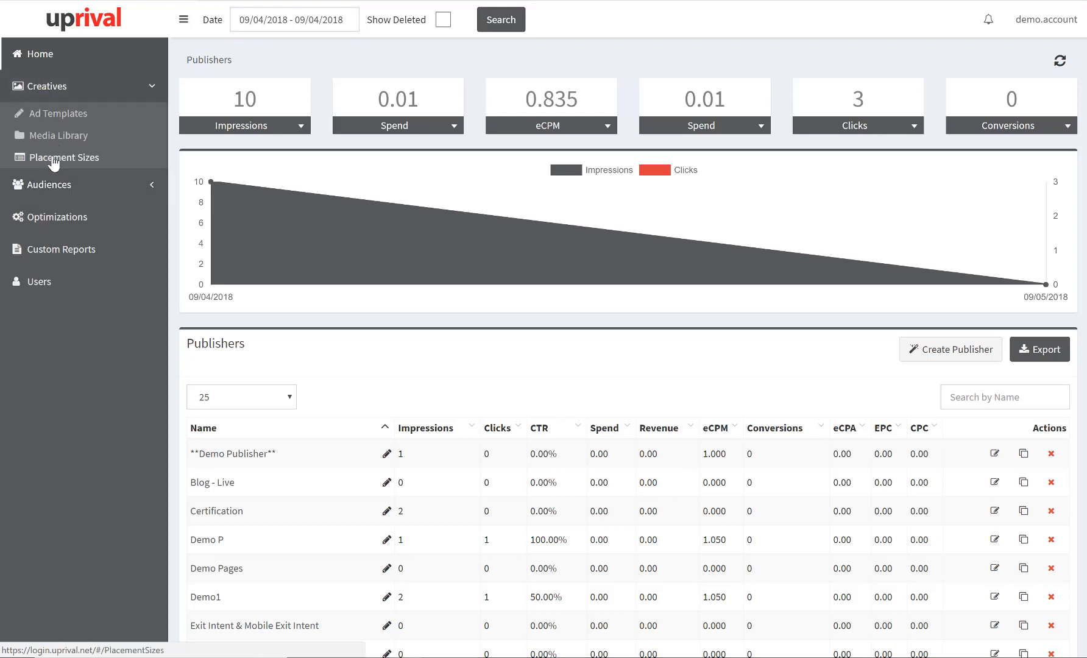
{"action": "left_click", "coordinate": [49, 185]}
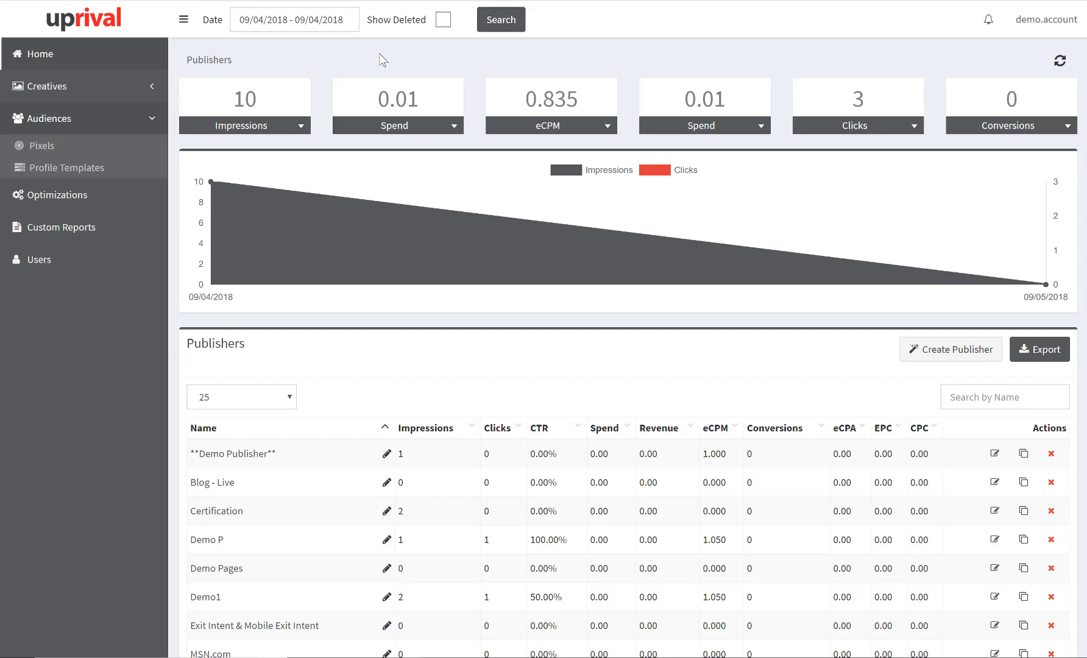
{"action": "left_click", "coordinate": [47, 89]}
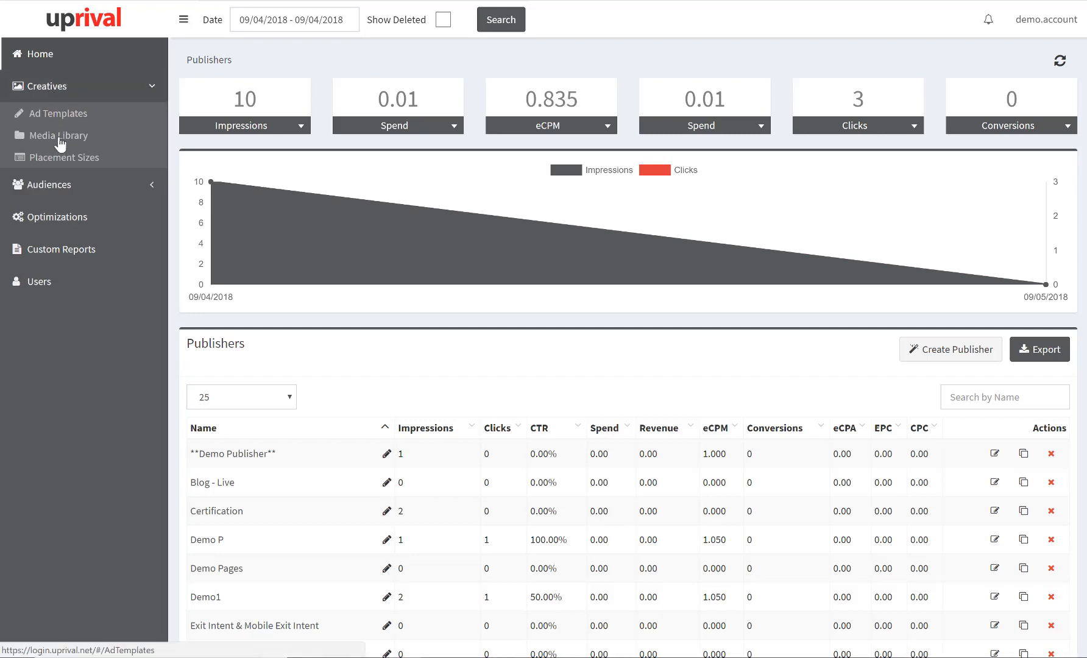
{"action": "left_click", "coordinate": [44, 160]}
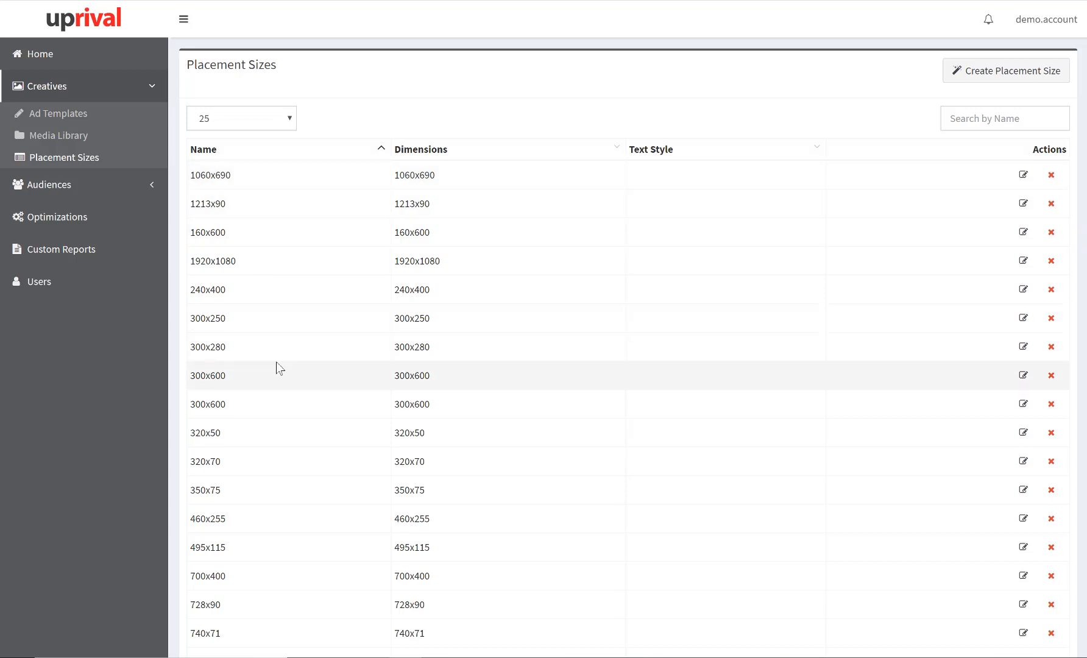
{"action": "scroll", "coordinate": [293, 318], "scroll_direction": "down", "scroll_amount": 3}
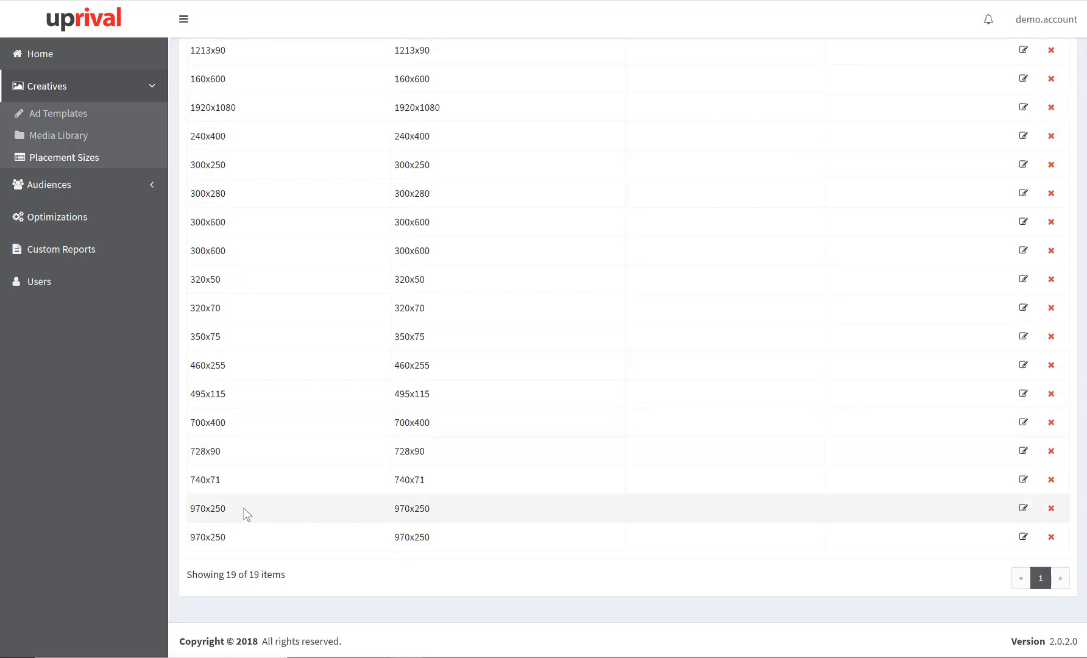
{"action": "scroll", "coordinate": [294, 435], "scroll_direction": "up", "scroll_amount": 3}
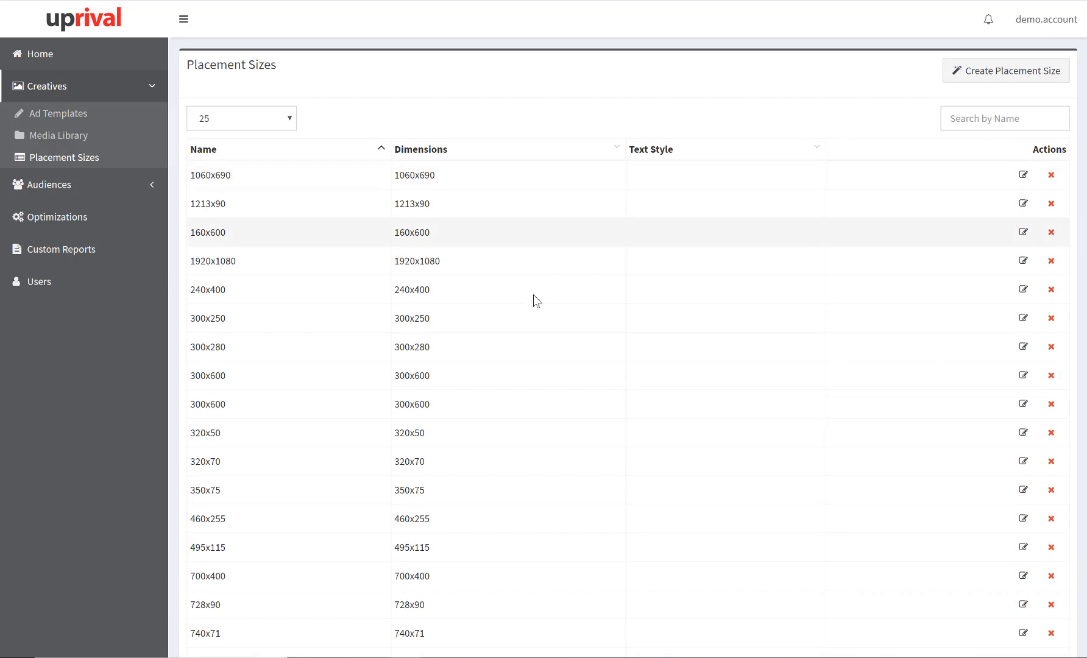
- Fill in a new placement size named 728x90 with width 728 and height 90, and discard it without creating it
{"action": "left_click", "coordinate": [1005, 72]}
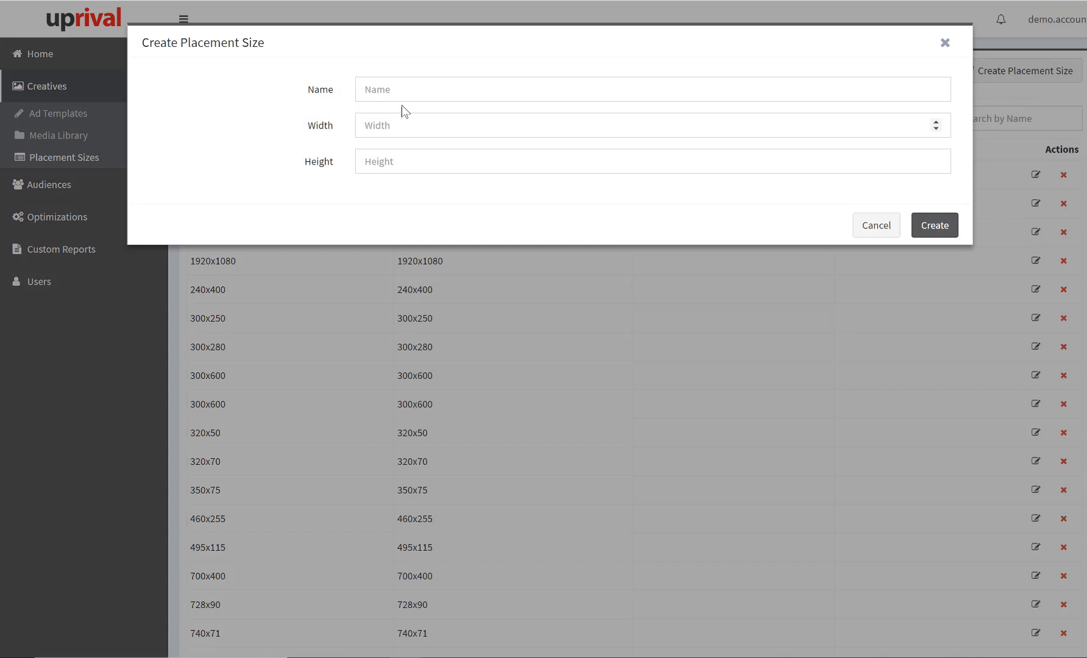
{"action": "left_click", "coordinate": [390, 90]}
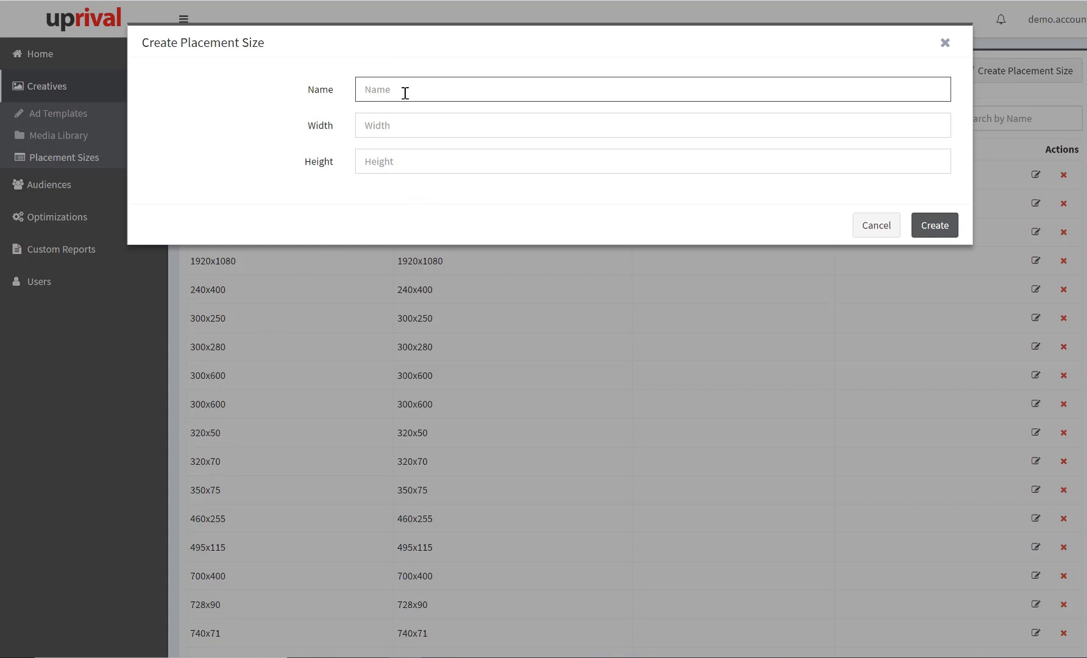
{"action": "type", "text": "728x90"}
{"action": "left_click", "coordinate": [384, 124]}
{"action": "type", "text": "7"}
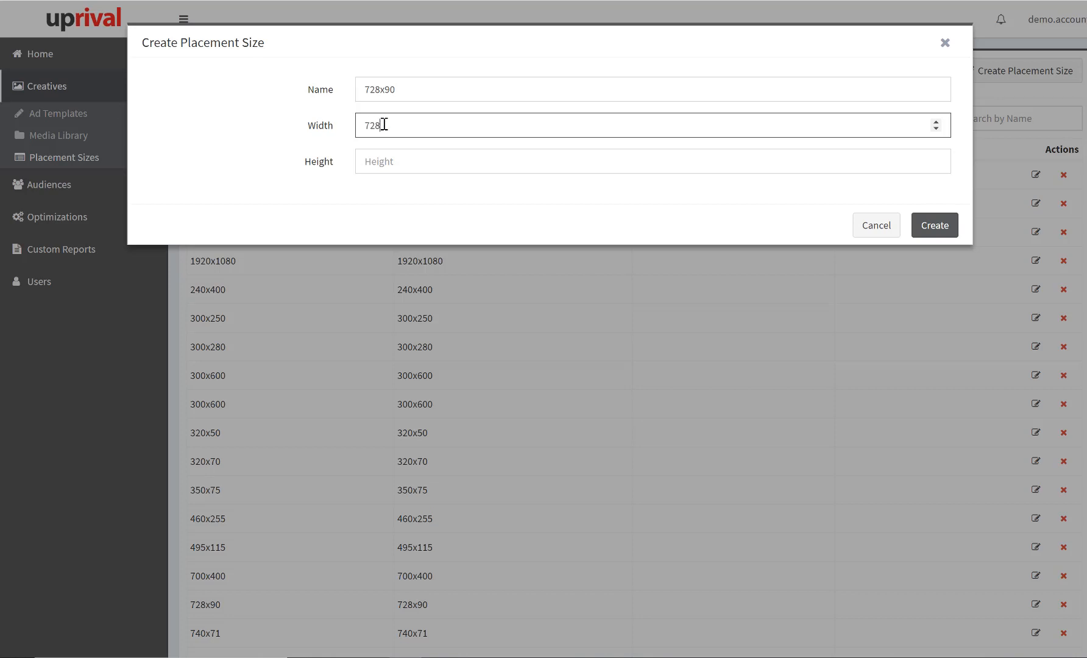
{"action": "type", "text": "28"}
{"action": "key", "text": "Tab"}
{"action": "type", "text": "90"}
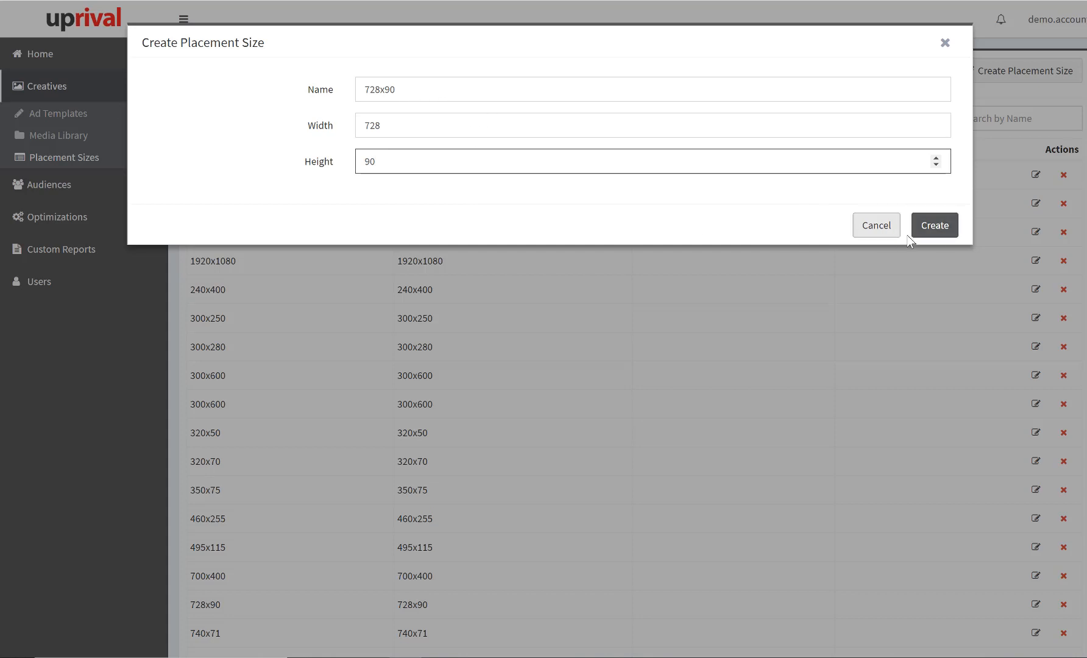
{"action": "left_click", "coordinate": [873, 230]}
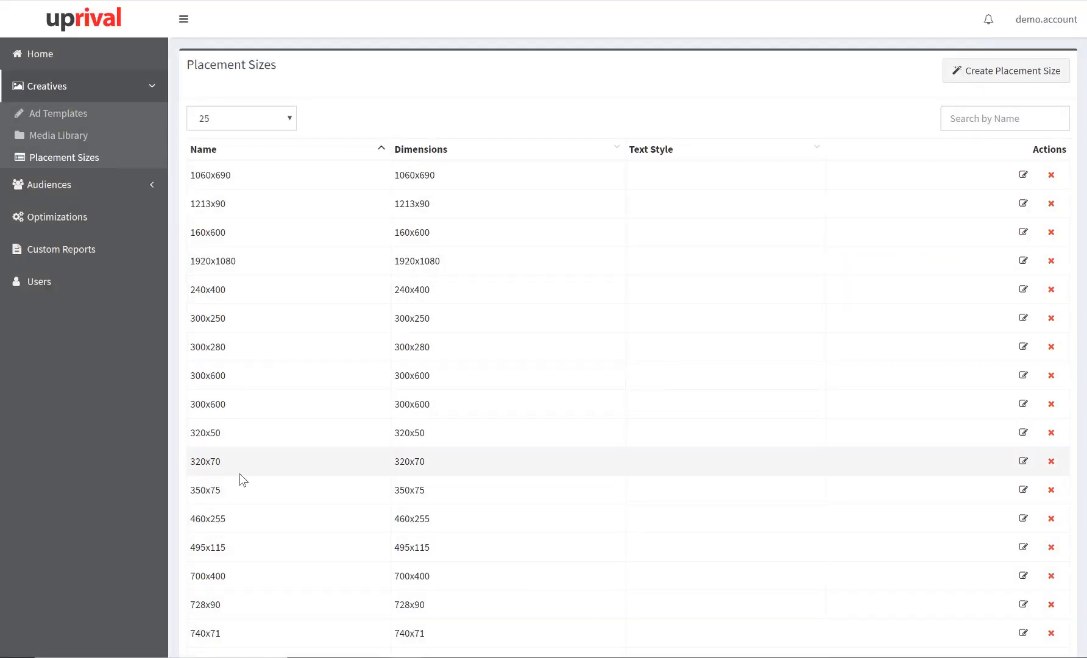
- Return to the Publishers home dashboard and collapse the navigation sidebar
{"action": "scroll", "coordinate": [240, 478], "scroll_direction": "down", "scroll_amount": 3}
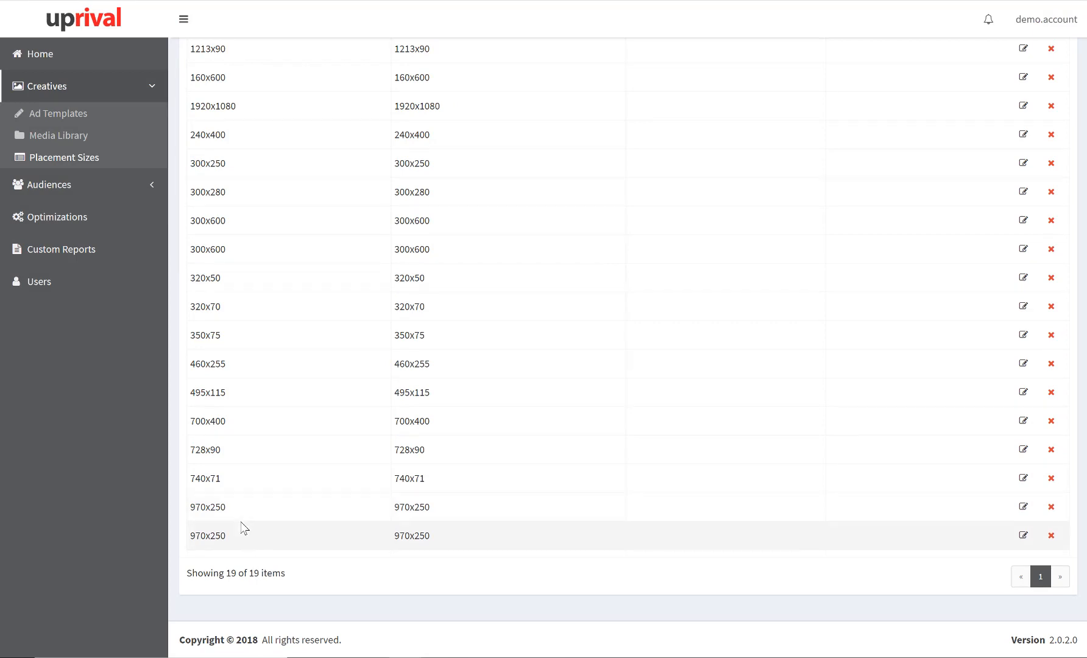
{"action": "scroll", "coordinate": [242, 527], "scroll_direction": "up", "scroll_amount": 3}
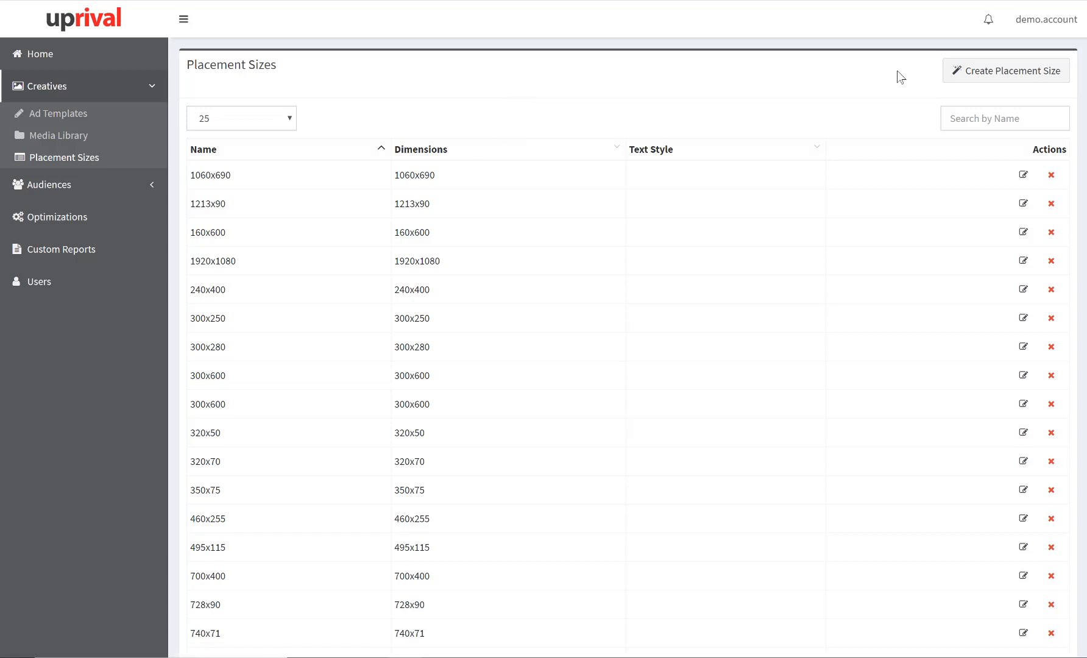
{"action": "left_click", "coordinate": [45, 54]}
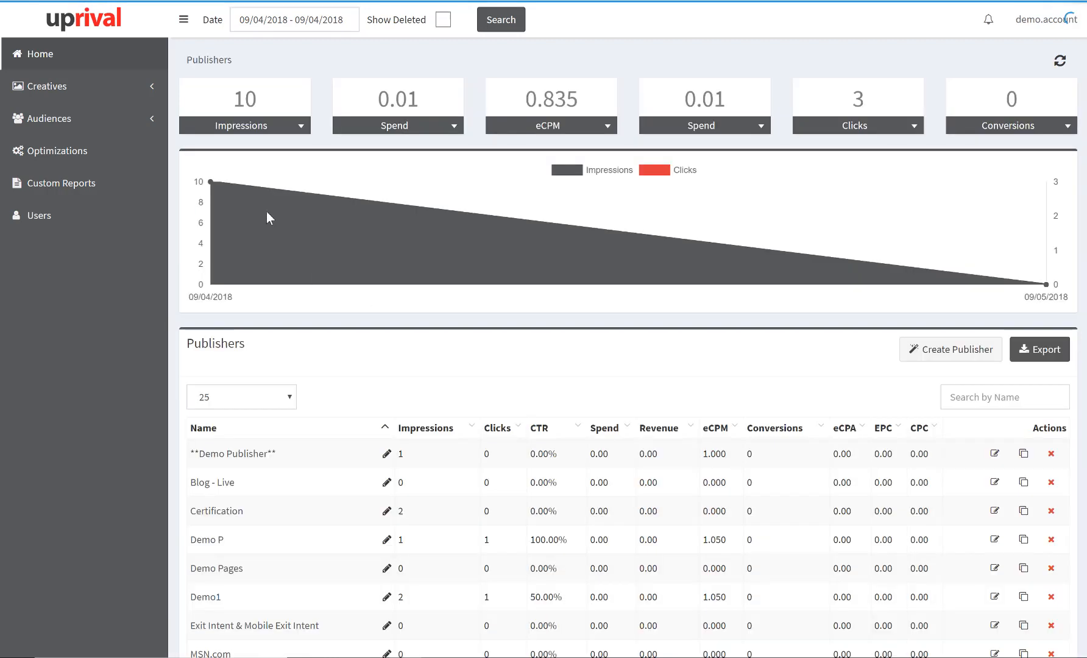
{"action": "left_click", "coordinate": [183, 20]}
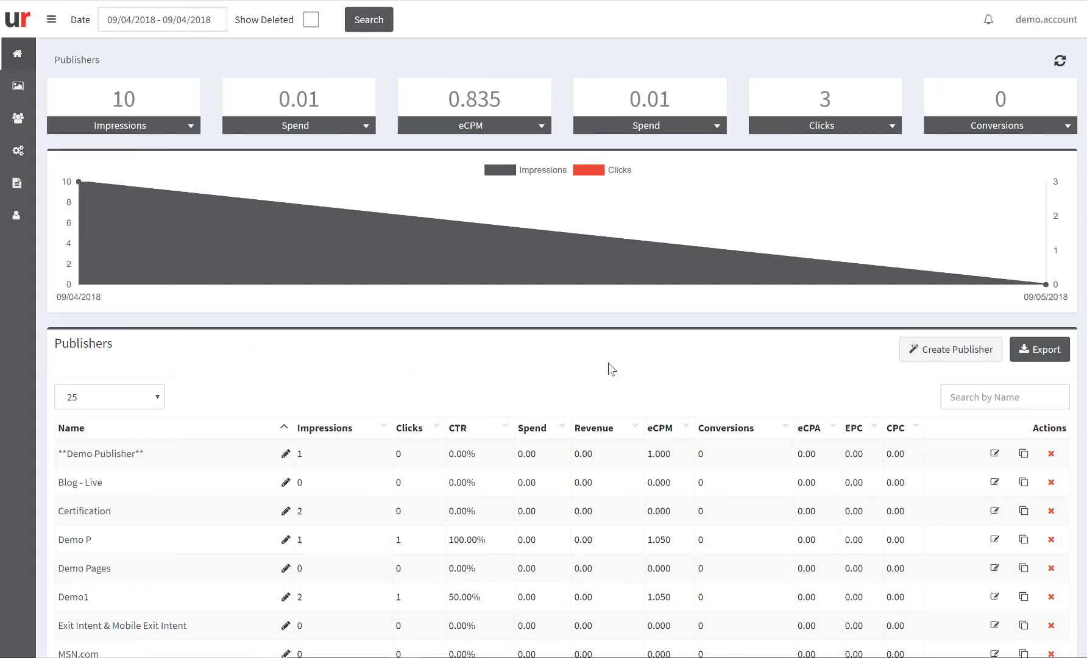
- Open the **Demo Publisher** publisher and go into its 300x250 - CPM Buy placement
{"action": "left_click", "coordinate": [953, 351]}
{"action": "scroll", "coordinate": [96, 464], "scroll_direction": "down", "scroll_amount": 3}
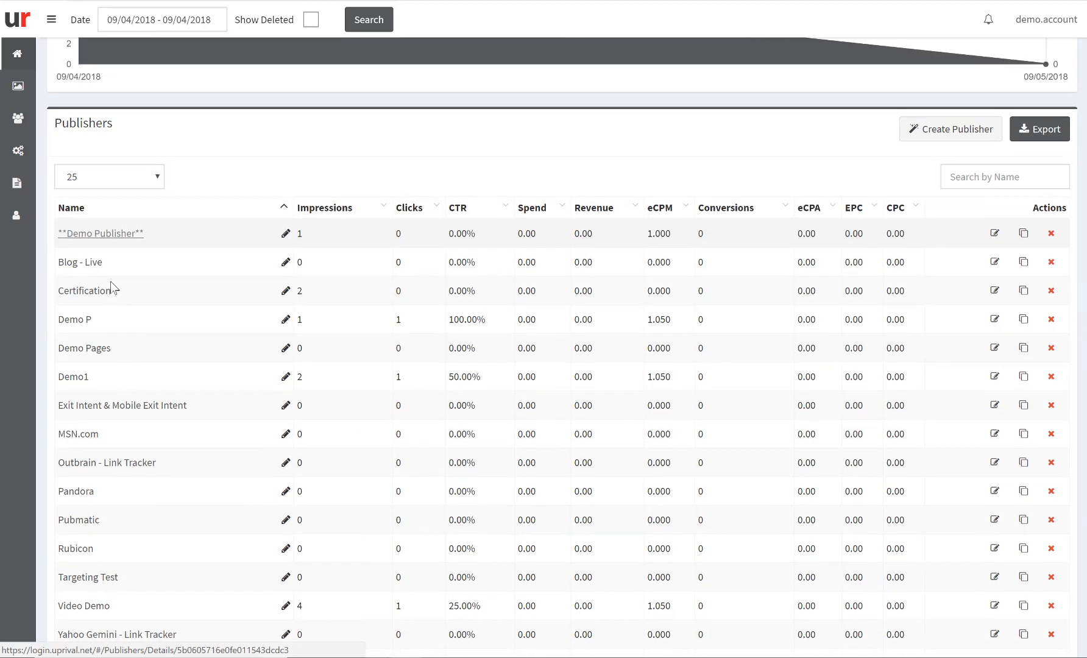
{"action": "left_click", "coordinate": [85, 233]}
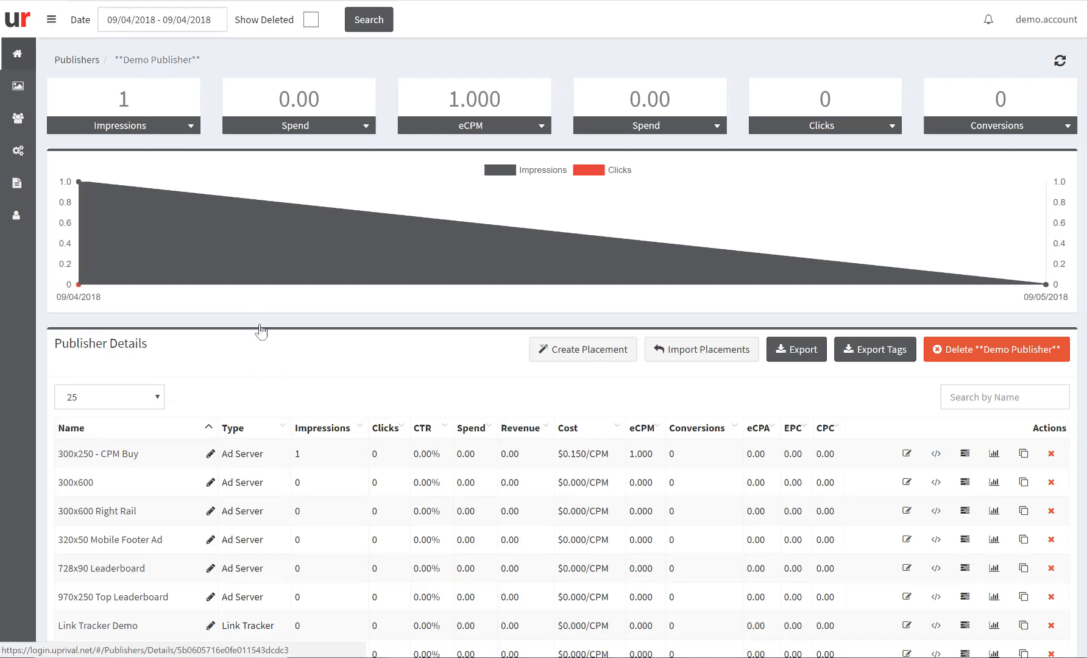
{"action": "scroll", "coordinate": [249, 372], "scroll_direction": "down", "scroll_amount": 2}
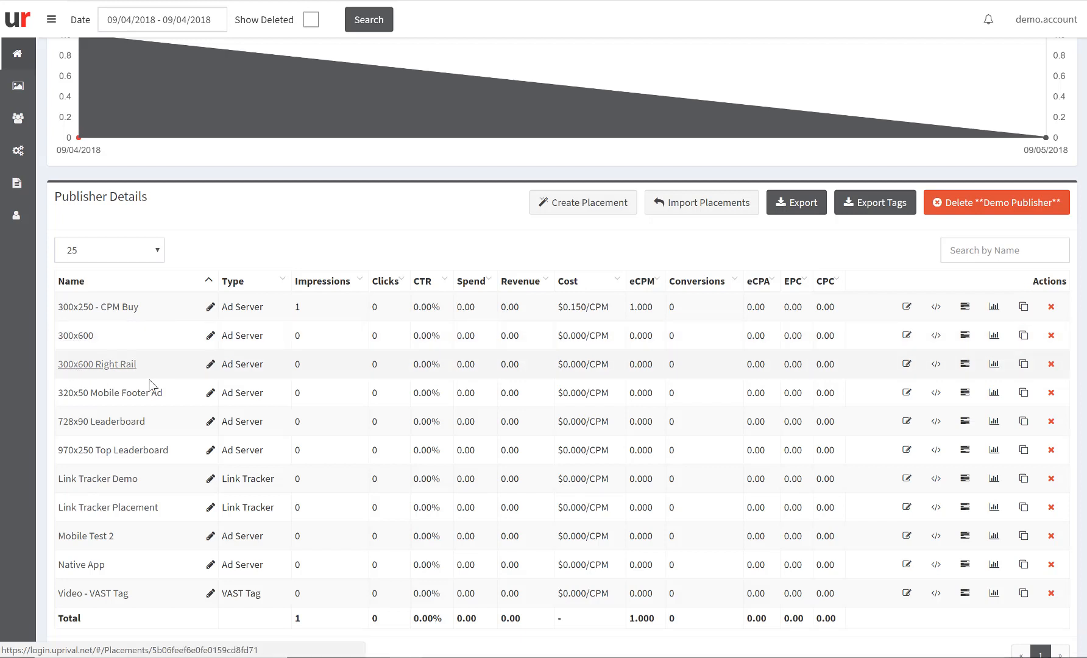
{"action": "left_click", "coordinate": [113, 309]}
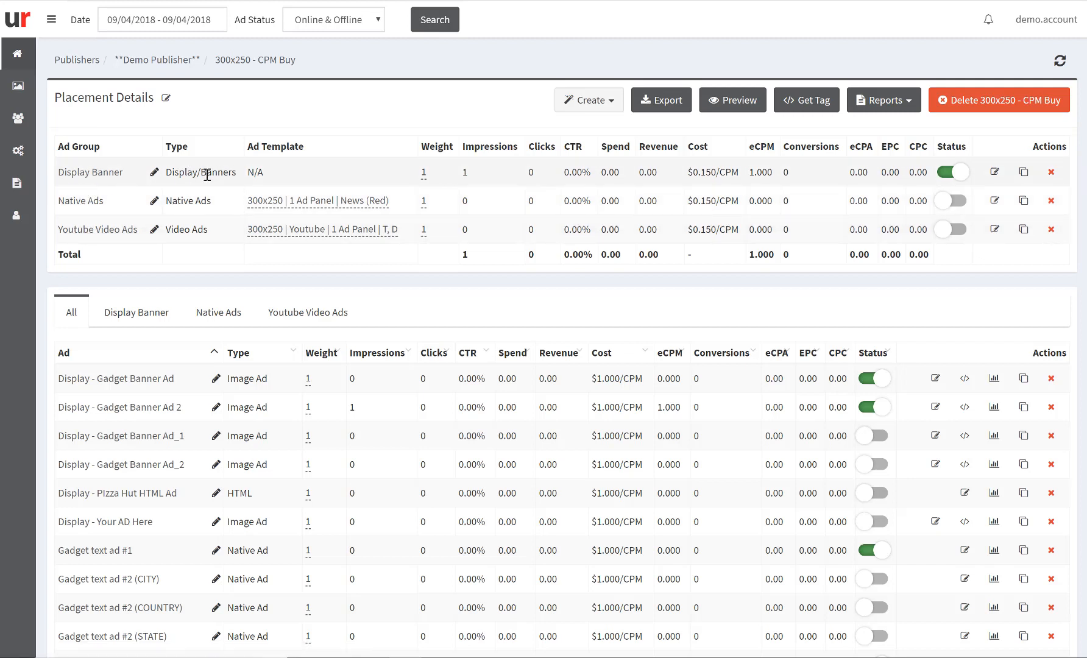
- Examine the placement's ads by group (Display Banner, Native Ads, Youtube Video Ads) and preview the native gadget text ads
{"action": "left_click_drag", "start_coordinate": [179, 172], "coordinate": [232, 174]}
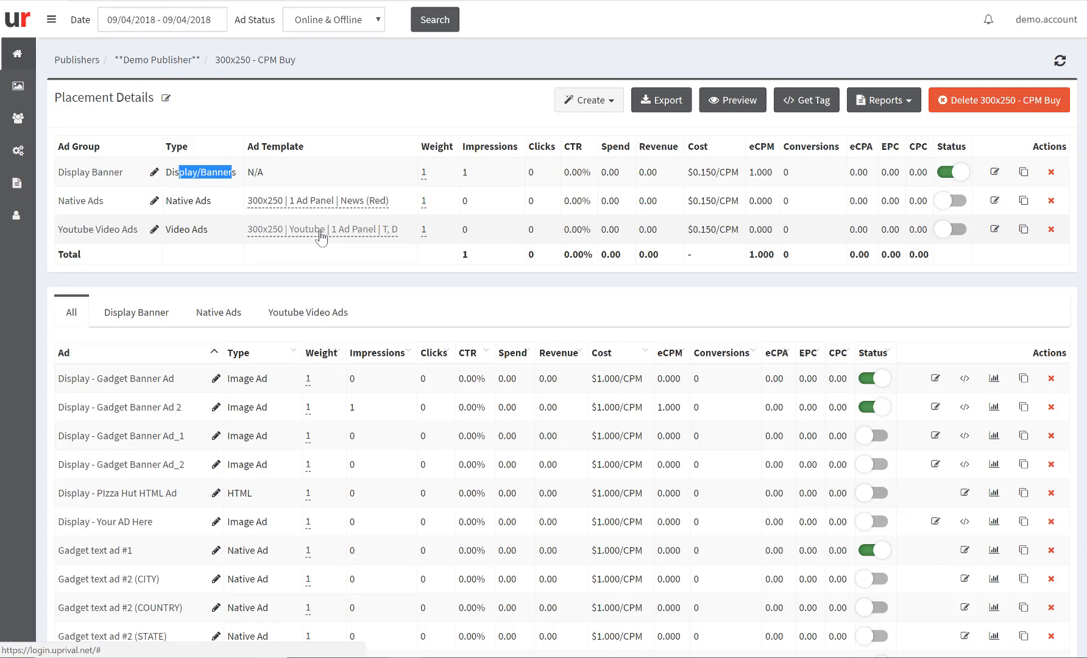
{"action": "left_click", "coordinate": [198, 173]}
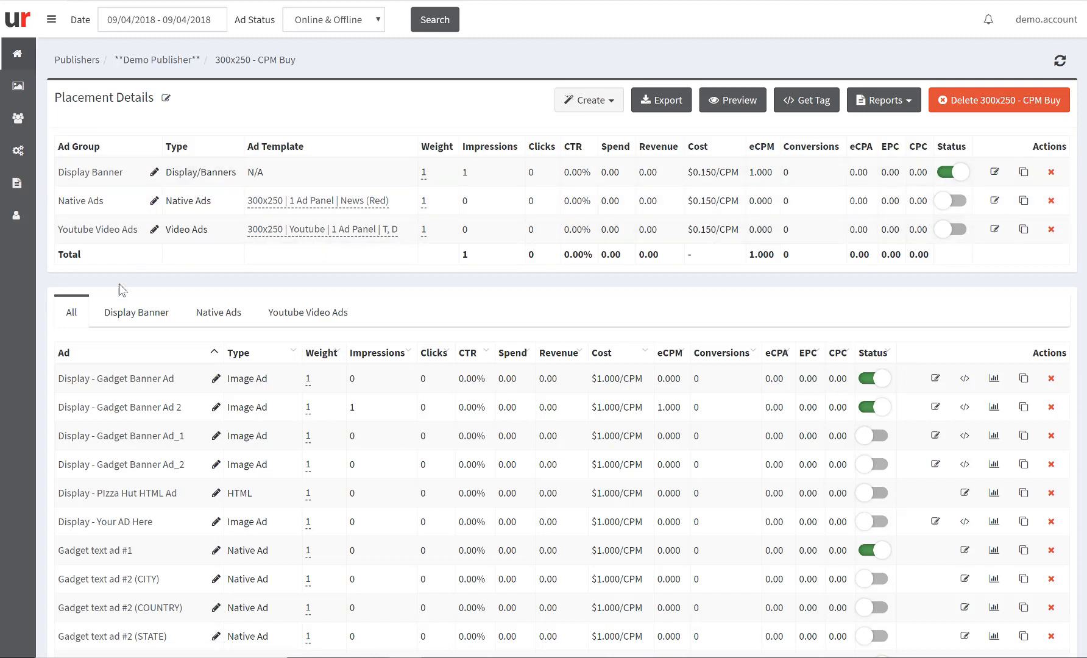
{"action": "left_click", "coordinate": [137, 314]}
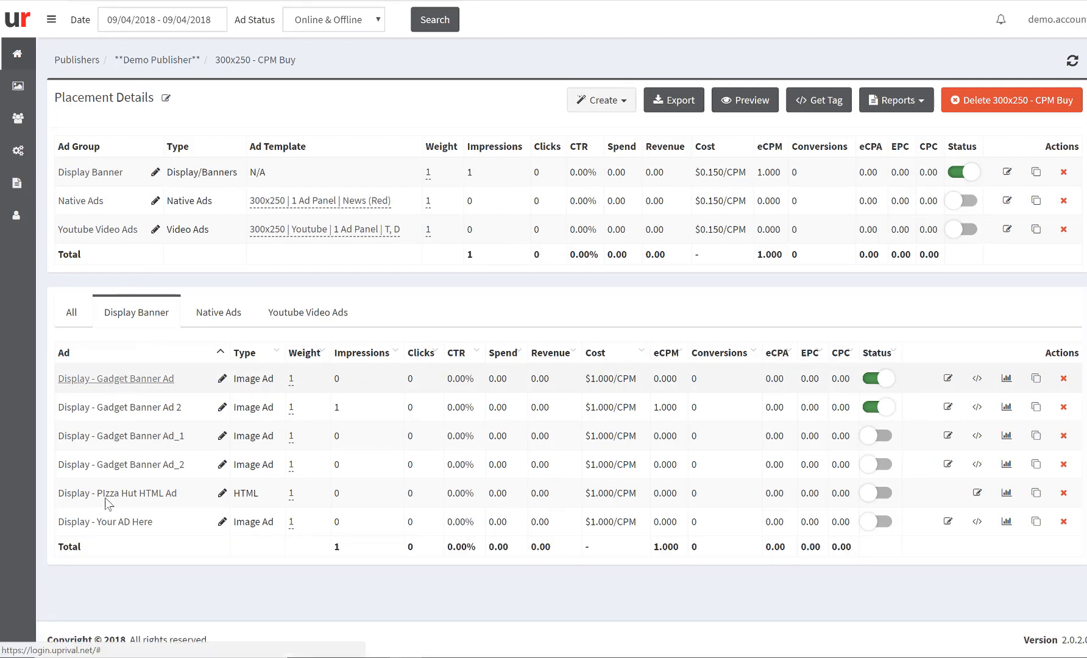
{"action": "left_click", "coordinate": [227, 321]}
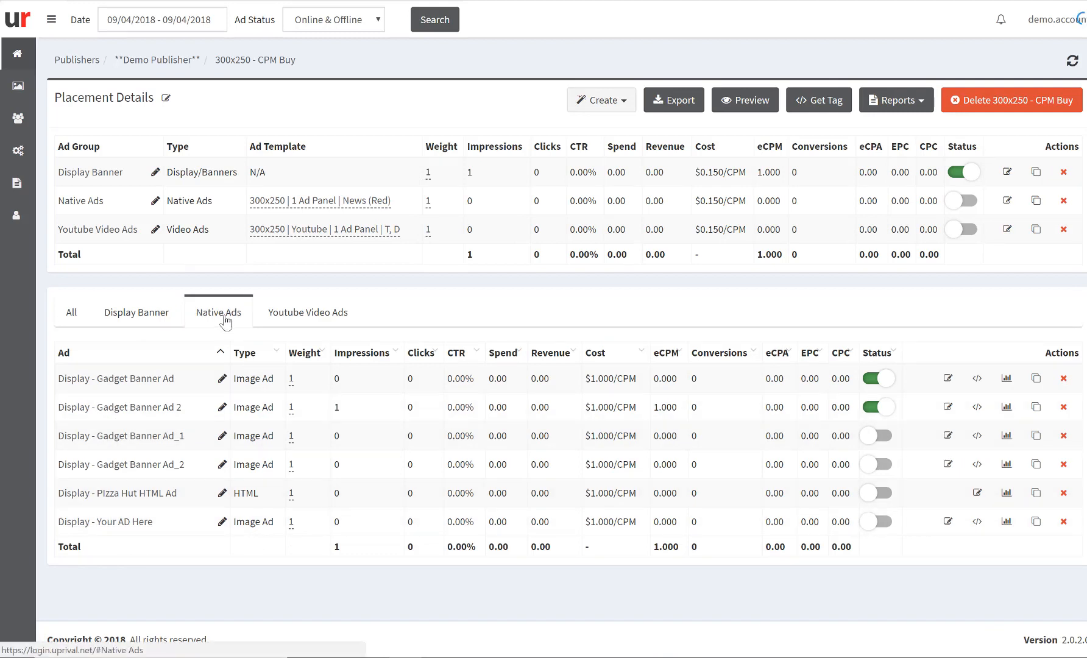
{"action": "left_click", "coordinate": [334, 315]}
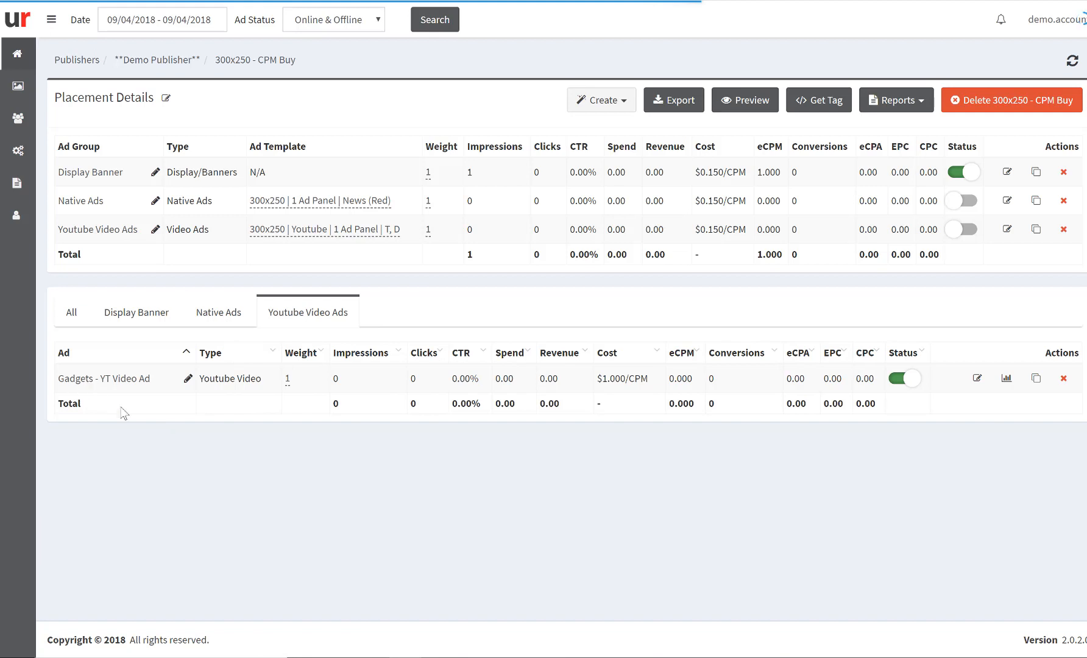
{"action": "left_click", "coordinate": [220, 318]}
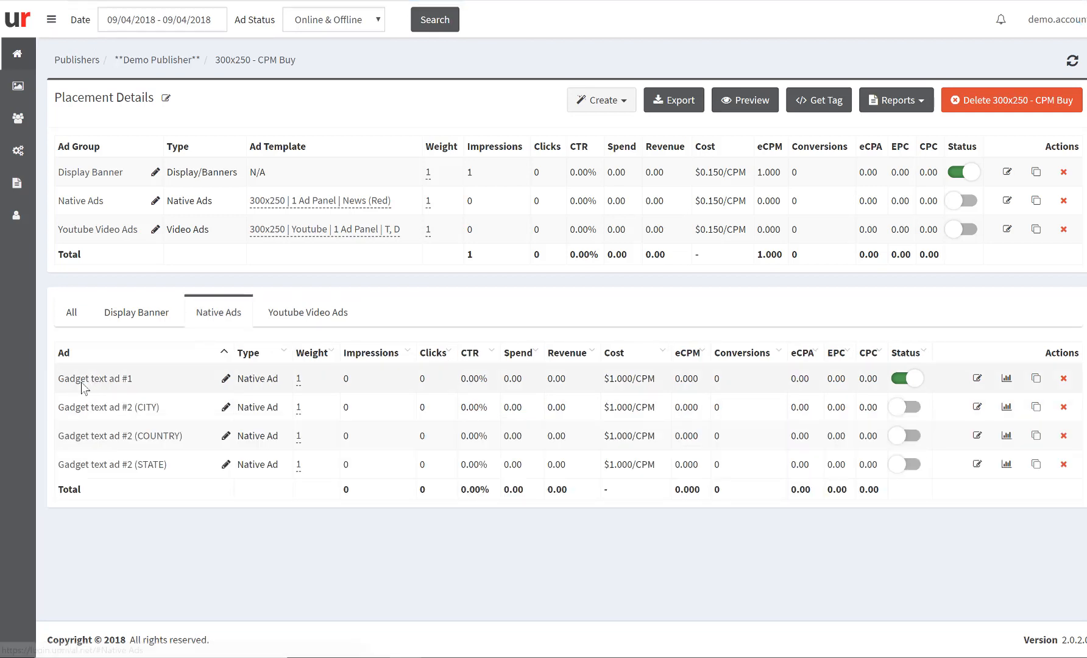
{"action": "mouse_move", "coordinate": [85, 384]}
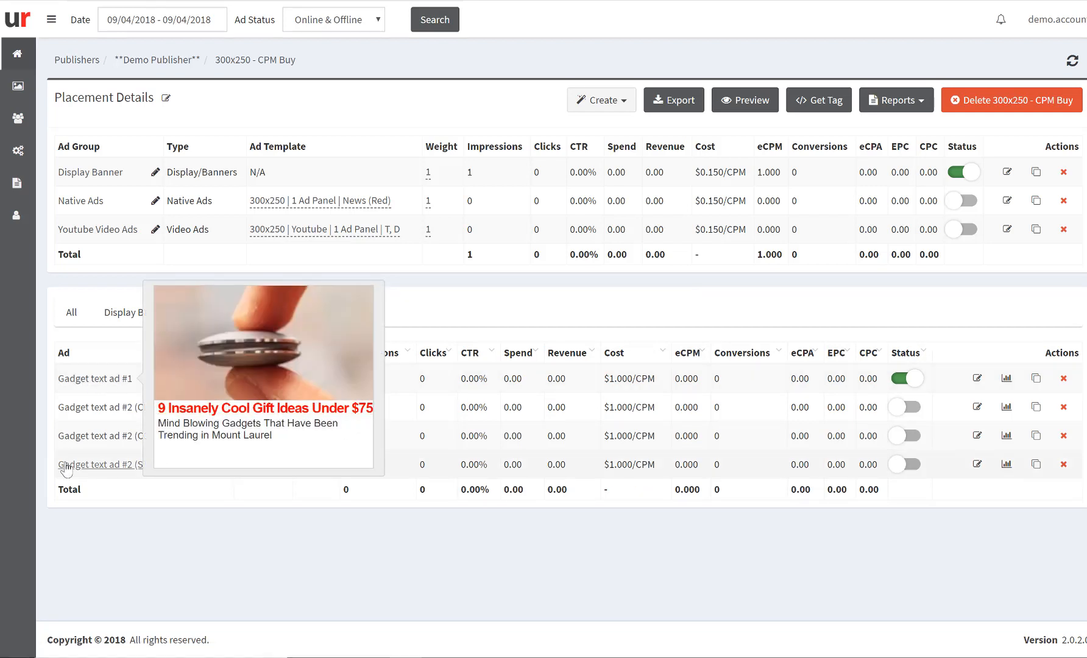
{"action": "mouse_move", "coordinate": [67, 468]}
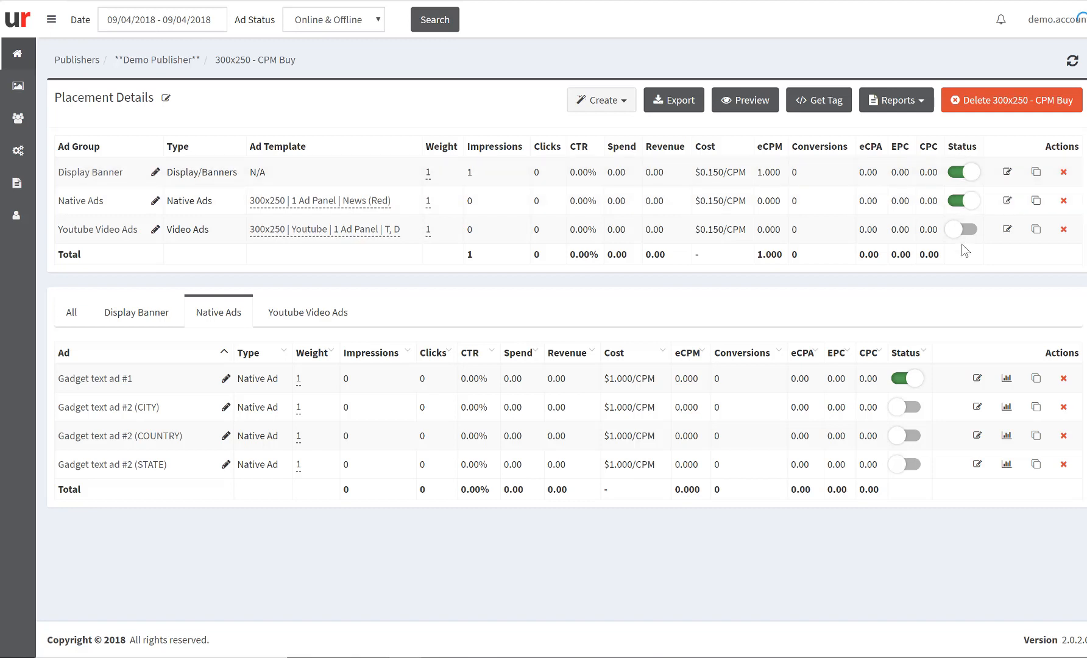
- Activate the Youtube Video Ads ad group and toggle the status of the Gadget text ad #2 (CITY) native ad
{"action": "left_click", "coordinate": [961, 230]}
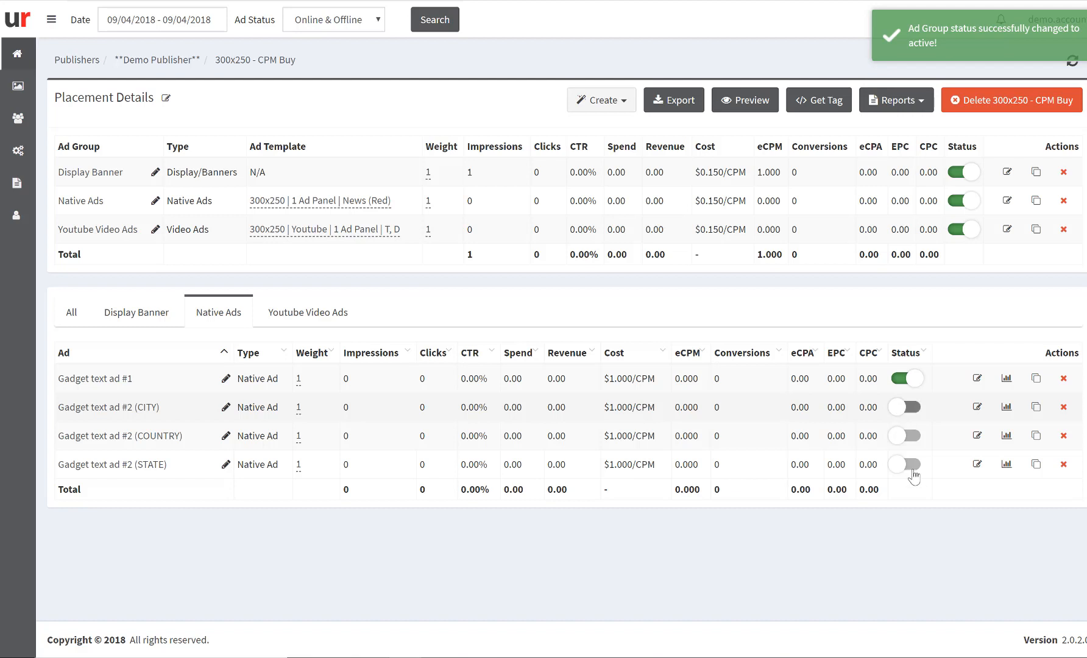
{"action": "left_click", "coordinate": [908, 407]}
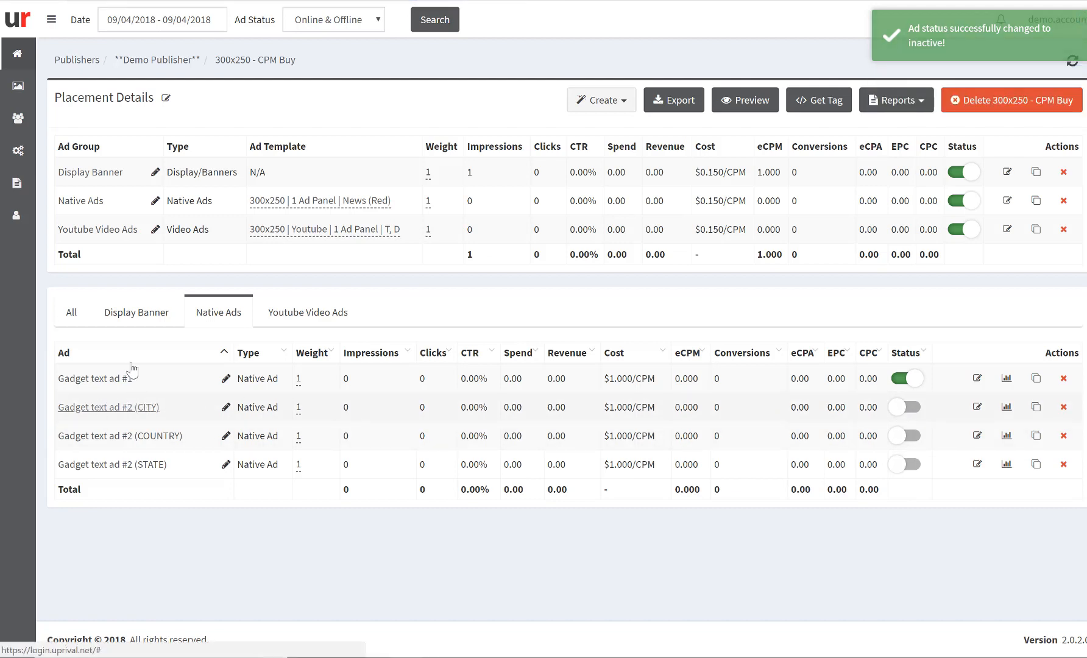
{"action": "left_click", "coordinate": [71, 313]}
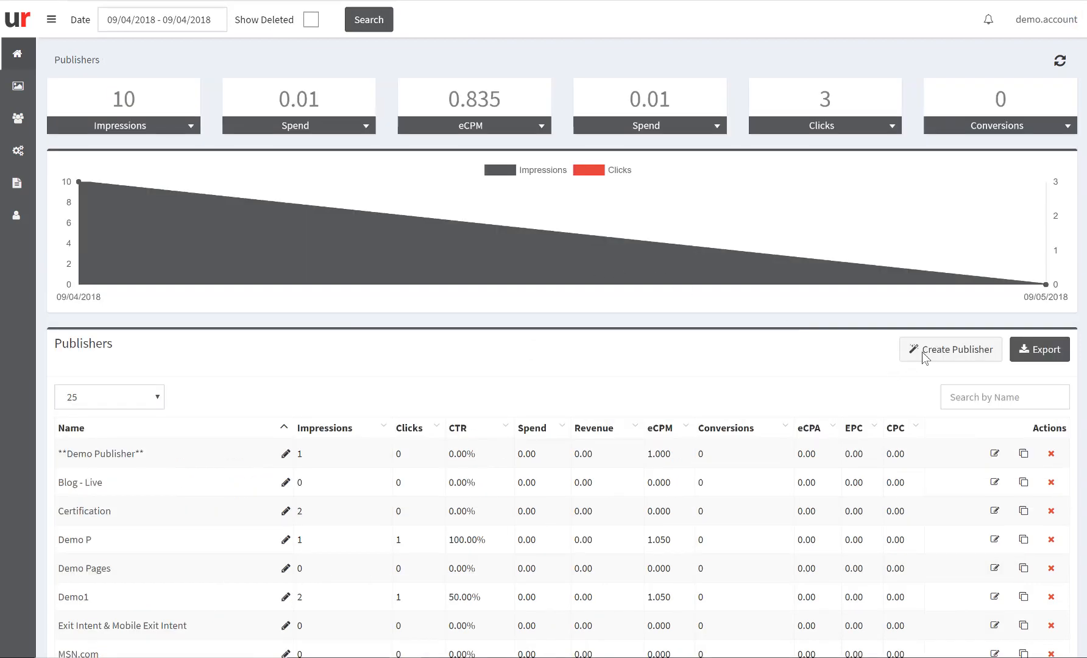
- Start creating a new publisher and turn off its login option
{"action": "left_click", "coordinate": [932, 352]}
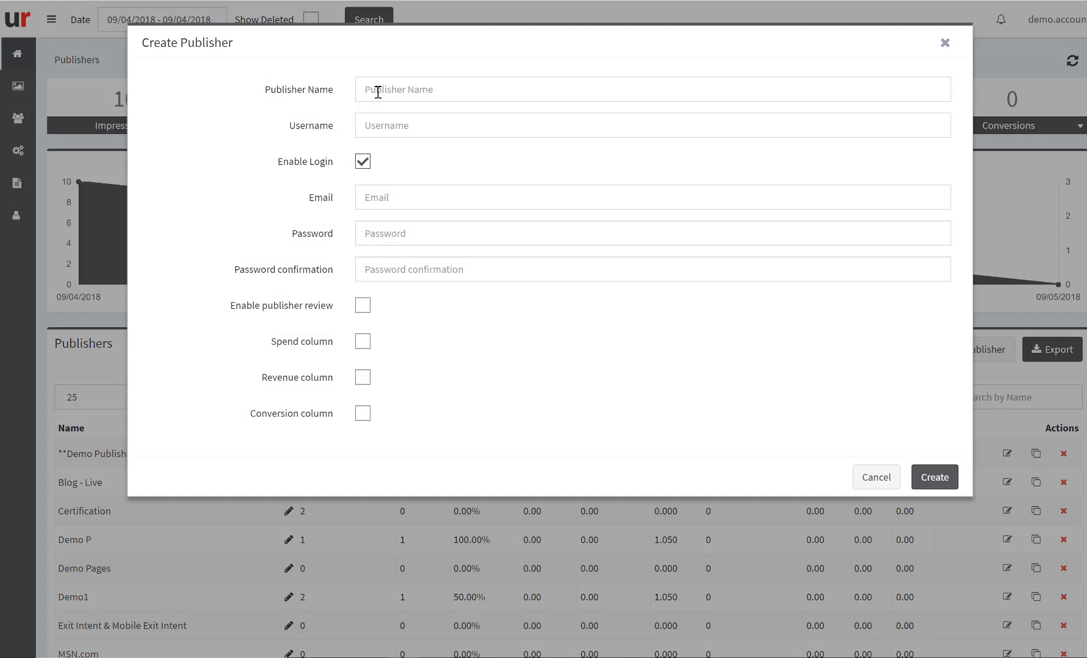
{"action": "left_click", "coordinate": [378, 92]}
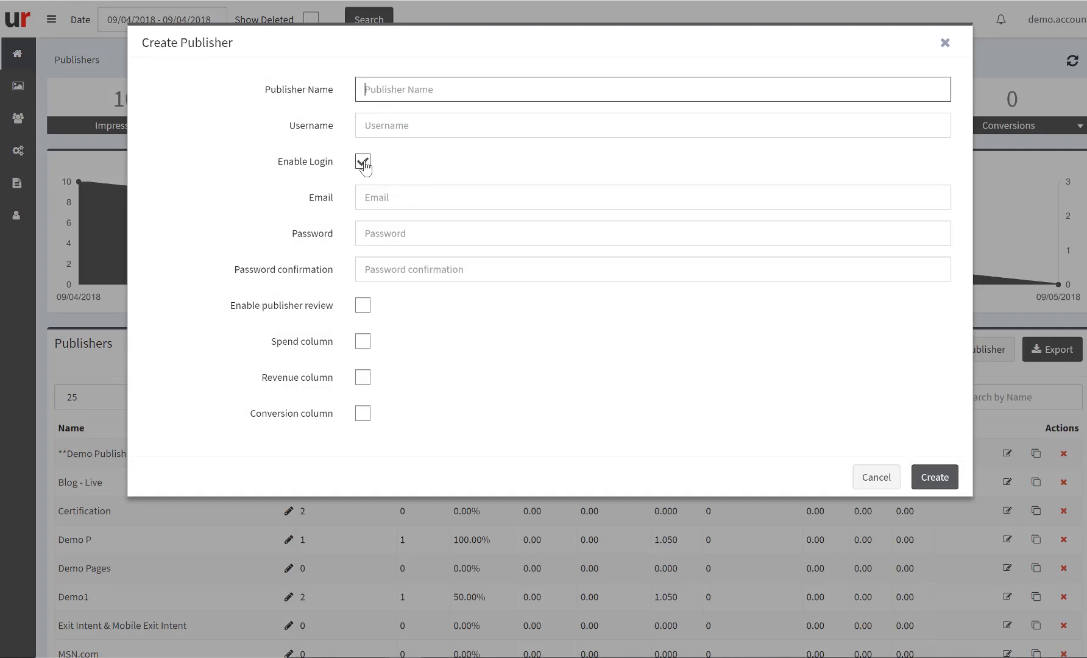
{"action": "left_click", "coordinate": [429, 170]}
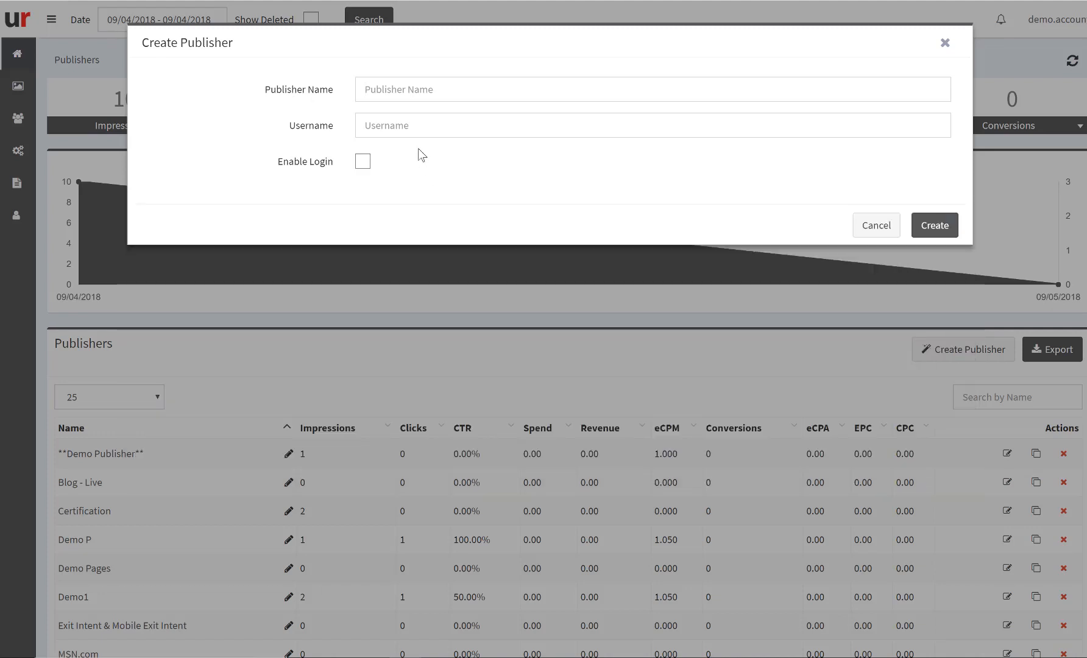
- Enter "test publisher" as both the publisher name and the username, and create the publisher
{"action": "left_click", "coordinate": [390, 89]}
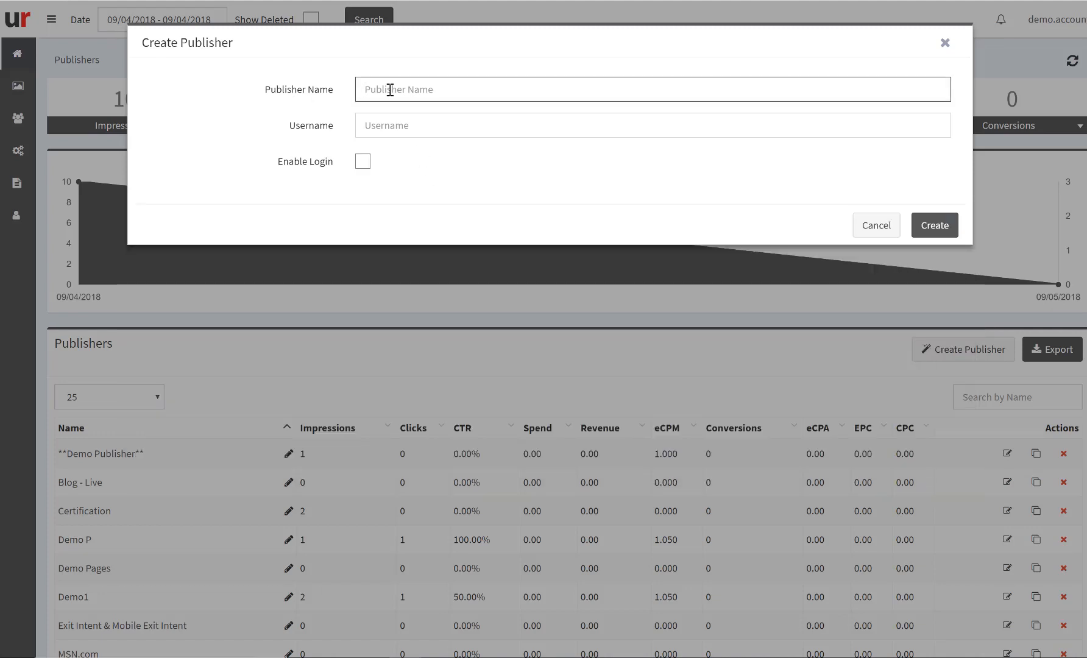
{"action": "type", "text": "te"}
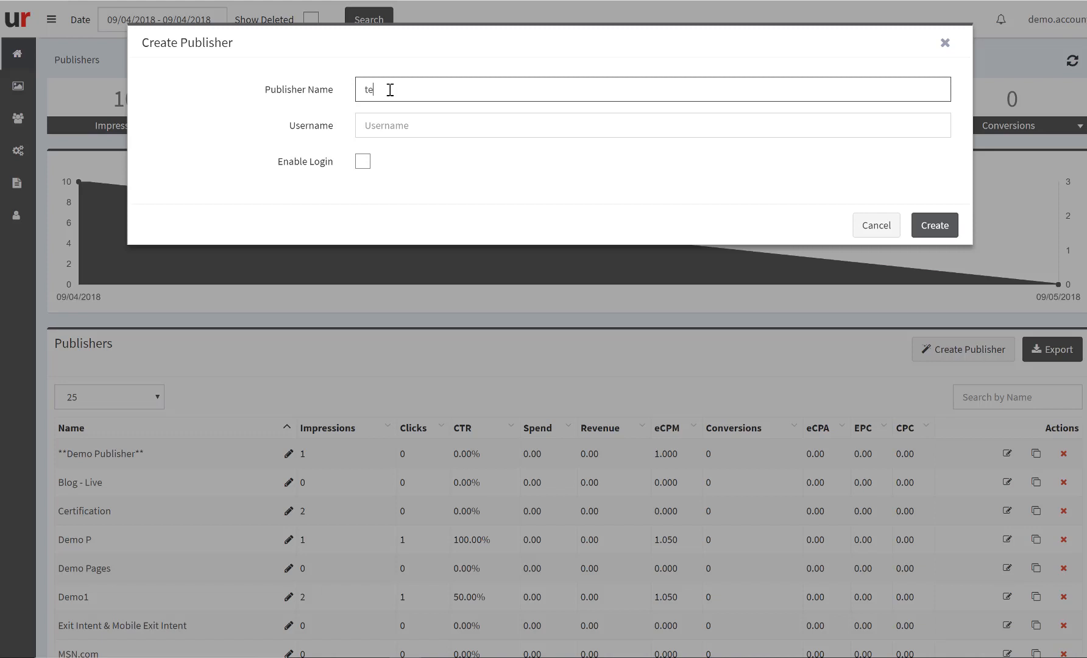
{"action": "type", "text": "st account"}
{"action": "left_click", "coordinate": [396, 89], "text": "shift"}
{"action": "key", "text": "BackSpace"}
{"action": "type", "text": "publisher"}
{"action": "key", "text": "ctrl+a"}
{"action": "key", "text": "ctrl+c"}
{"action": "left_click", "coordinate": [396, 122]}
{"action": "key", "text": "ctrl+v"}
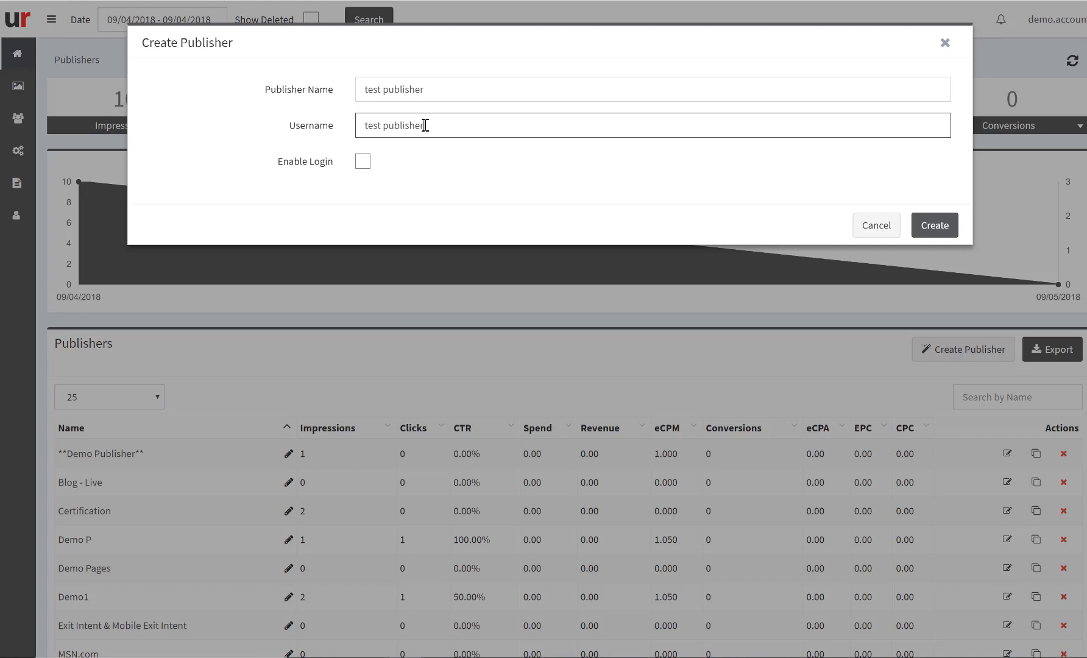
{"action": "left_click", "coordinate": [930, 231]}
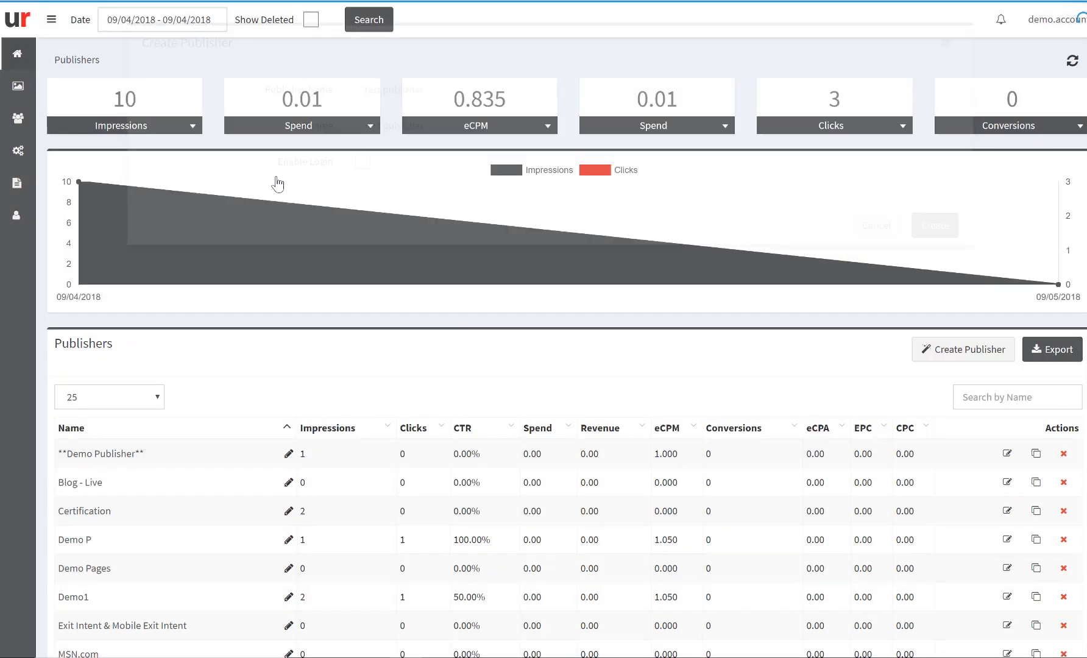
- Open the test publisher and start a new placement named 300x250 Banner
{"action": "scroll", "coordinate": [196, 330], "scroll_direction": "down", "scroll_amount": 6}
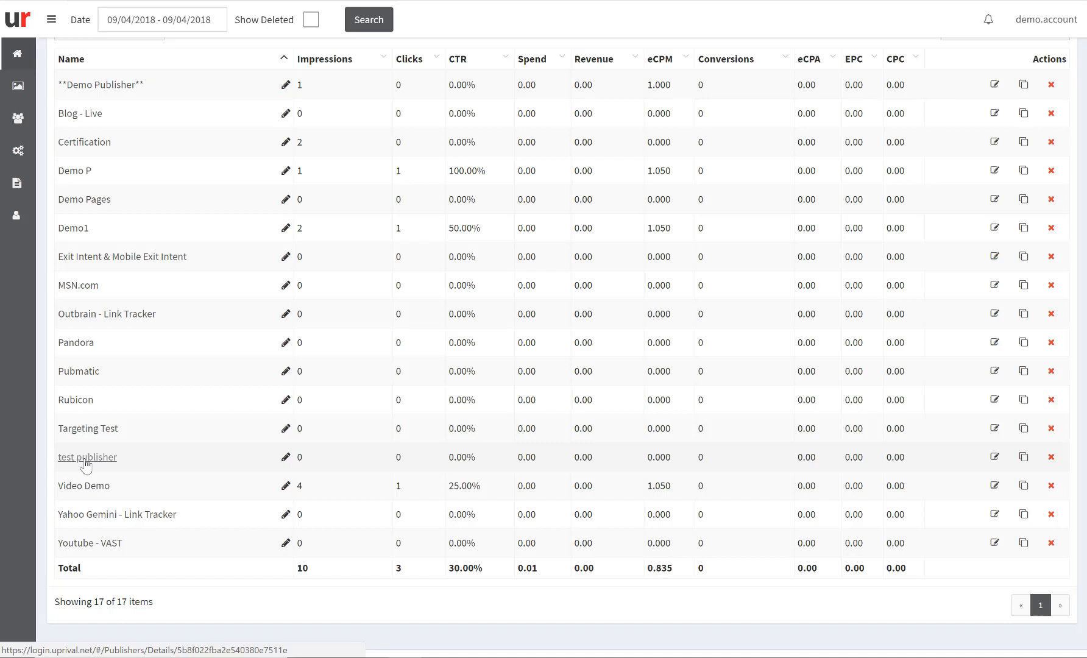
{"action": "left_click", "coordinate": [85, 464]}
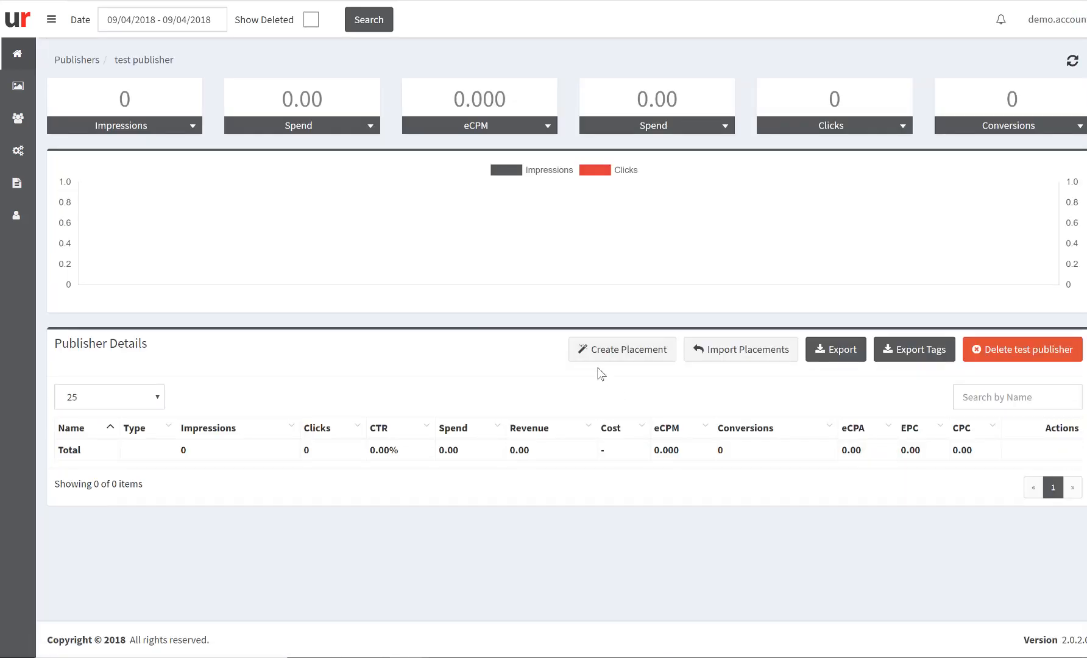
{"action": "left_click", "coordinate": [607, 358]}
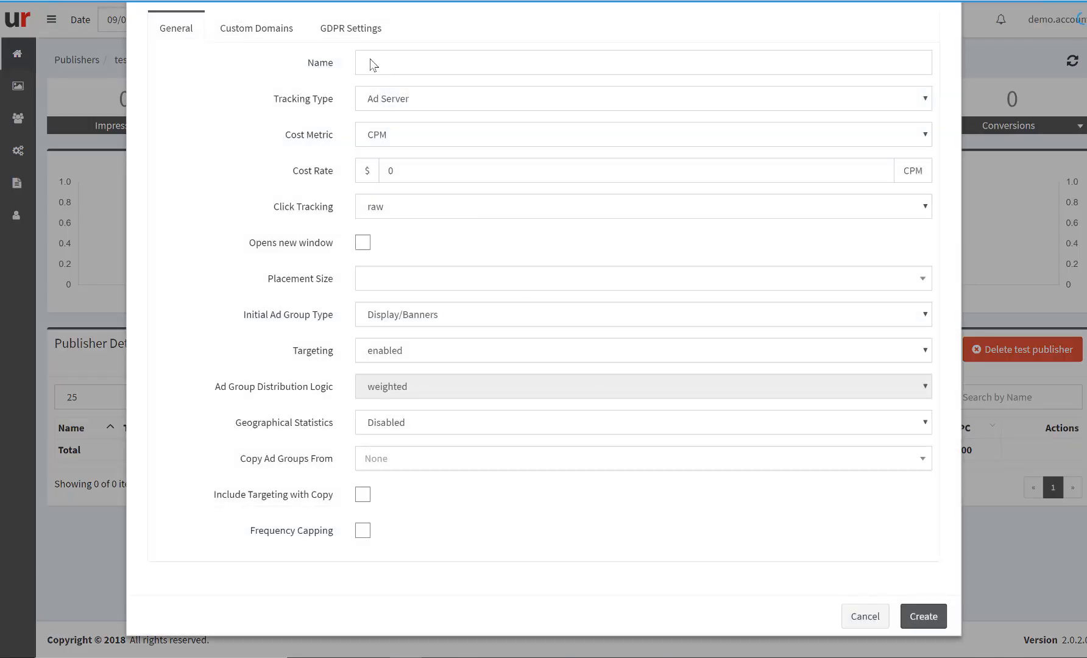
{"action": "left_click", "coordinate": [371, 59]}
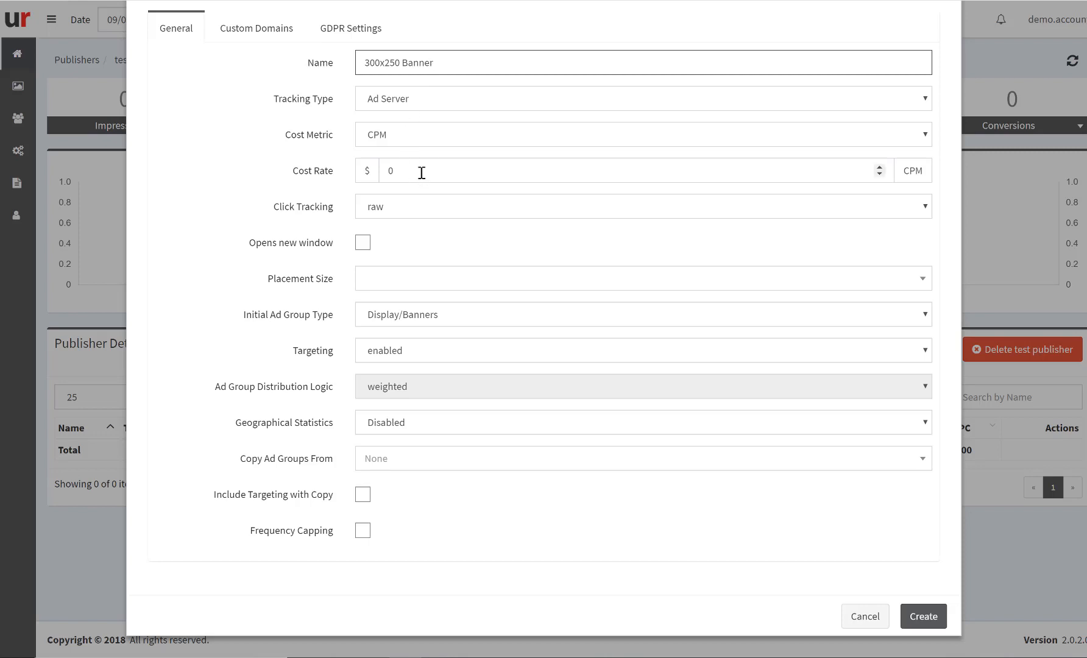
- Review the tracking types and cost metrics, keep Ad Server and CPM, and set the cost rate to $1.05
{"action": "left_click", "coordinate": [420, 100]}
{"action": "left_click", "coordinate": [390, 101]}
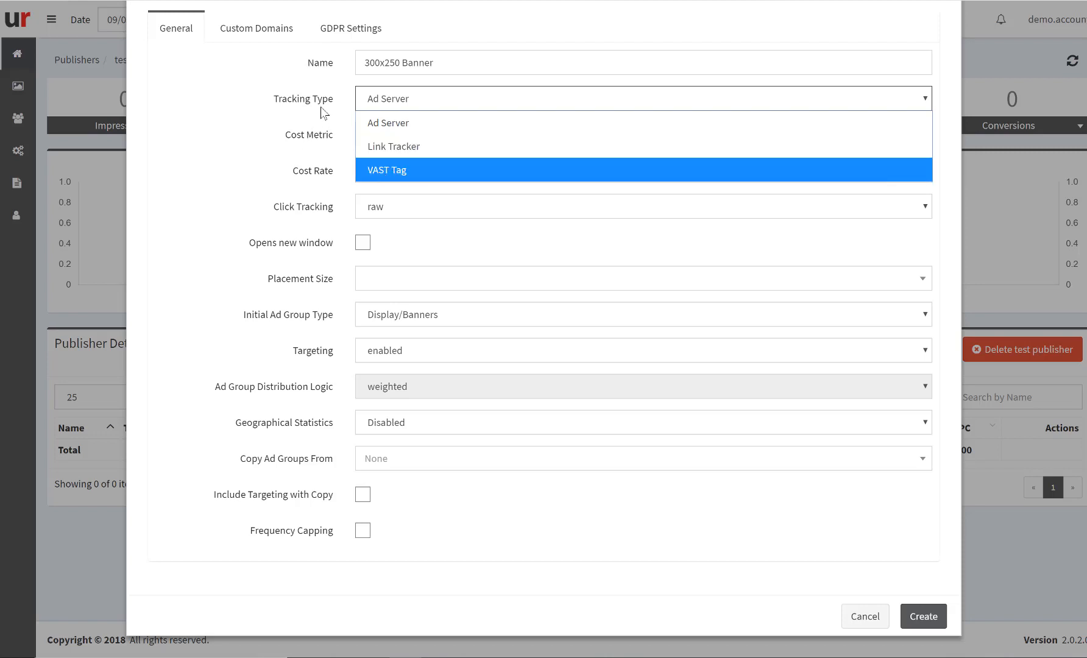
{"action": "left_click", "coordinate": [379, 104]}
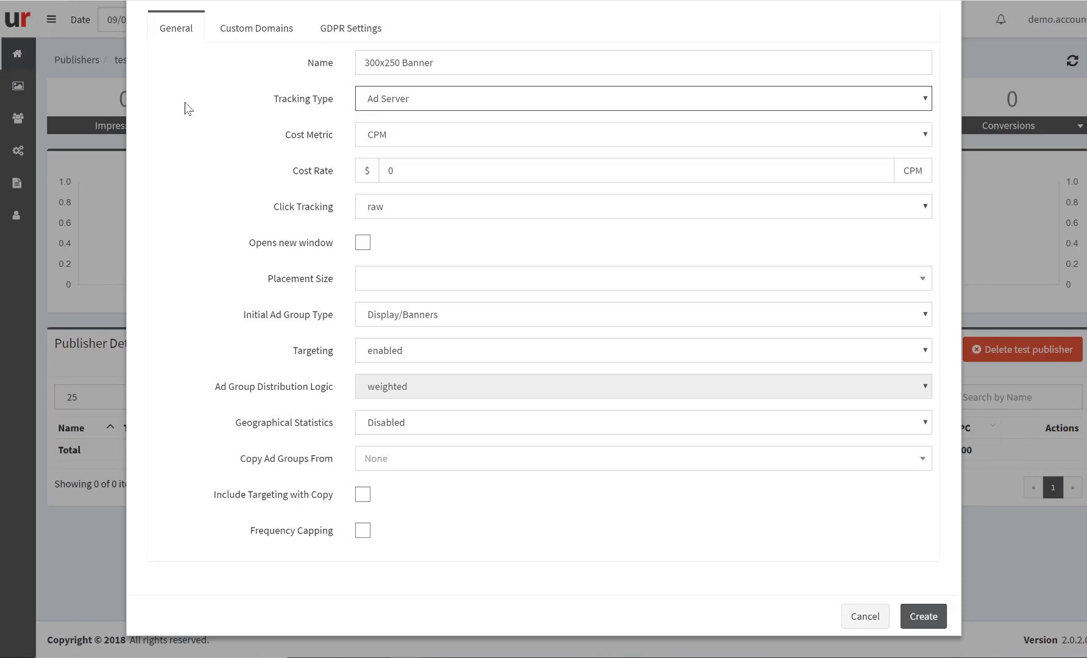
{"action": "left_click", "coordinate": [434, 136]}
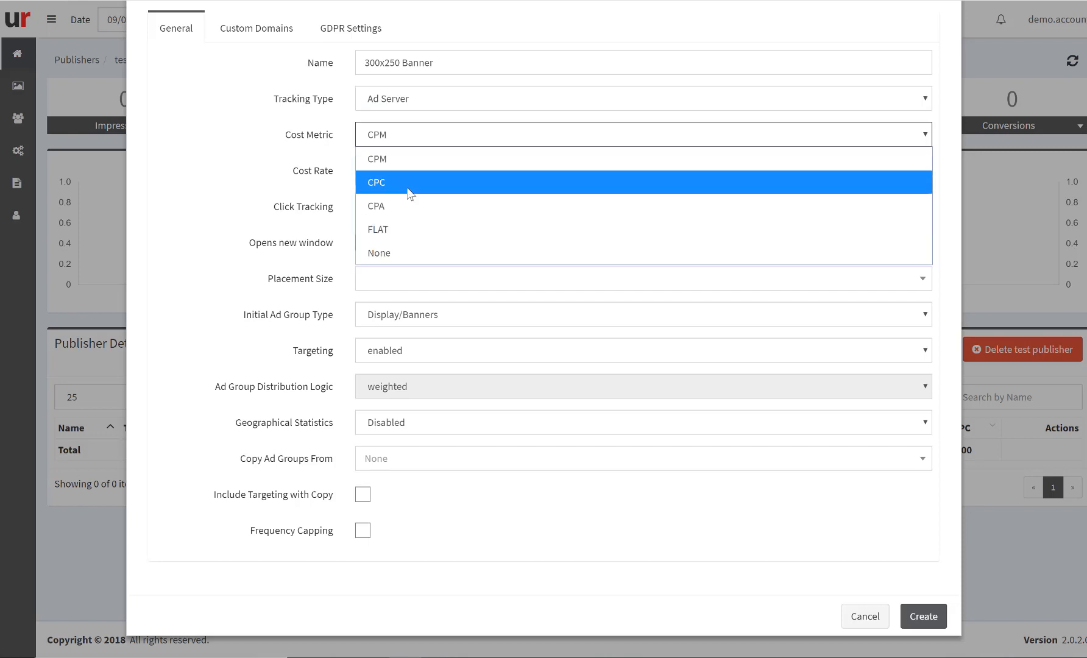
{"action": "left_click", "coordinate": [316, 140]}
{"action": "left_click", "coordinate": [375, 171]}
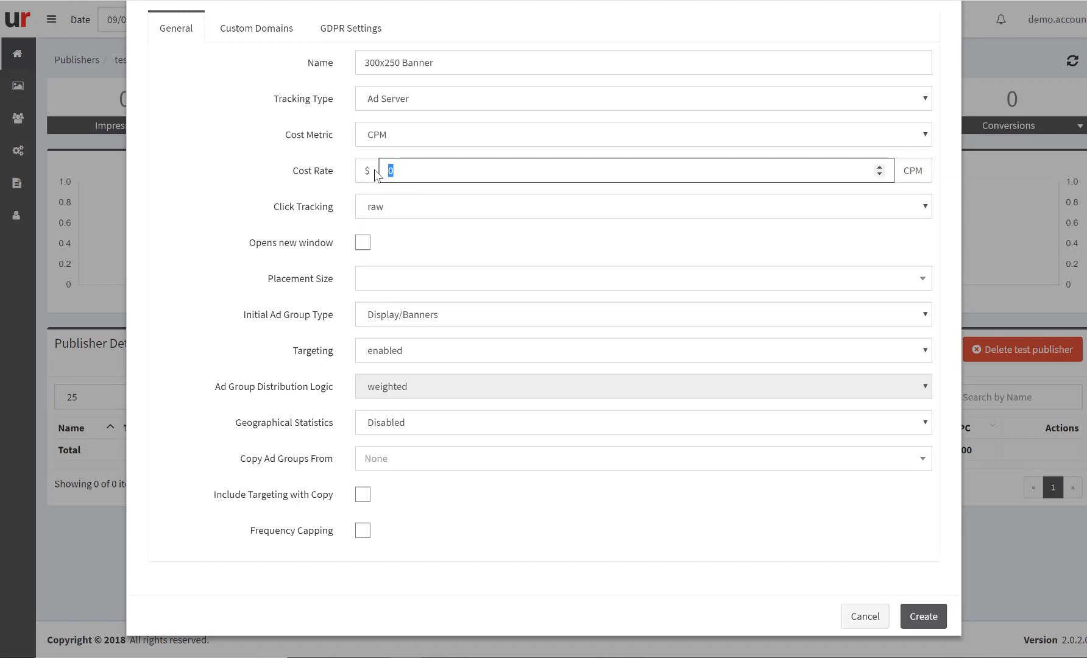
{"action": "type", "text": "1.05"}
- Keep click tracking on raw and make the placement's ads open in a new window
{"action": "left_click", "coordinate": [394, 210]}
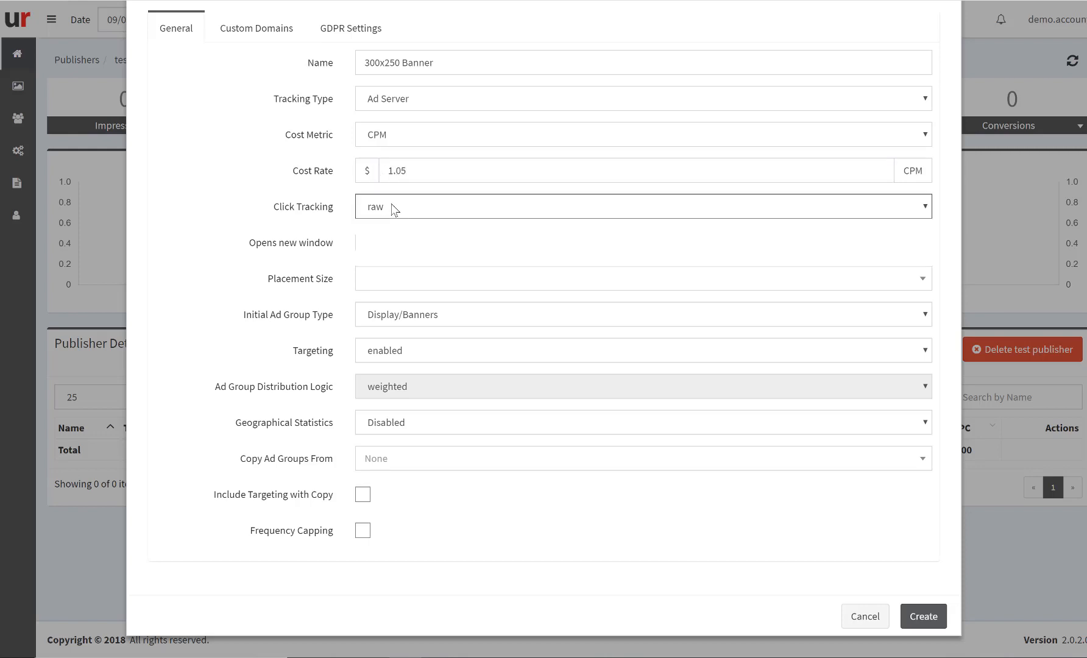
{"action": "left_click", "coordinate": [393, 209]}
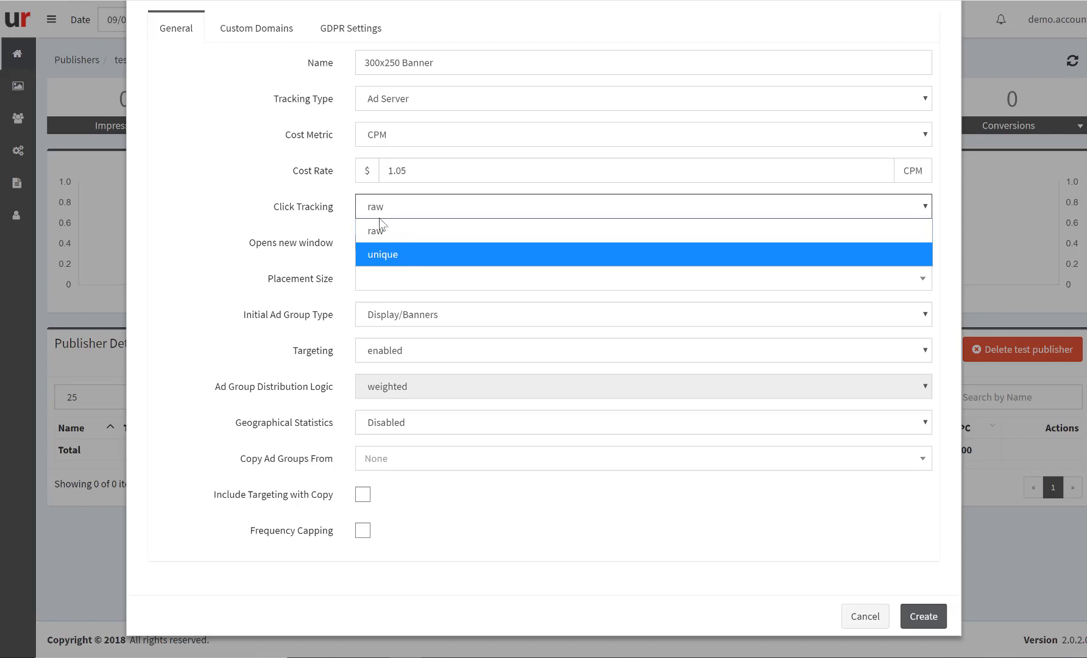
{"action": "left_click", "coordinate": [291, 208]}
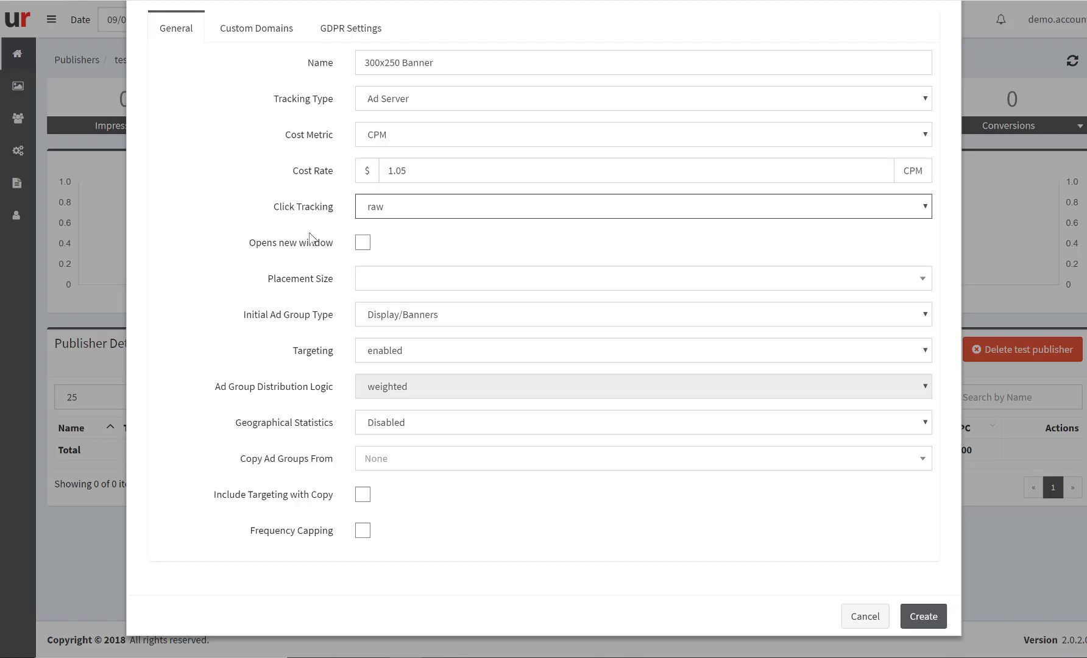
{"action": "left_click", "coordinate": [363, 244]}
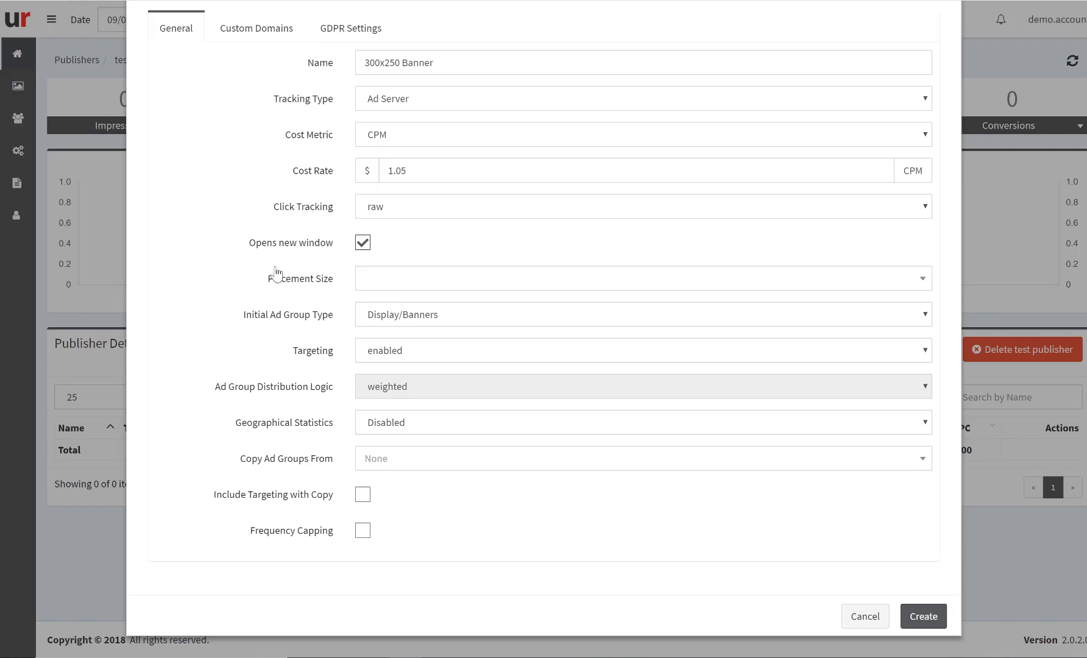
- Set the placement size to 300x250 by searching the size list for "300x"
{"action": "left_click", "coordinate": [404, 285]}
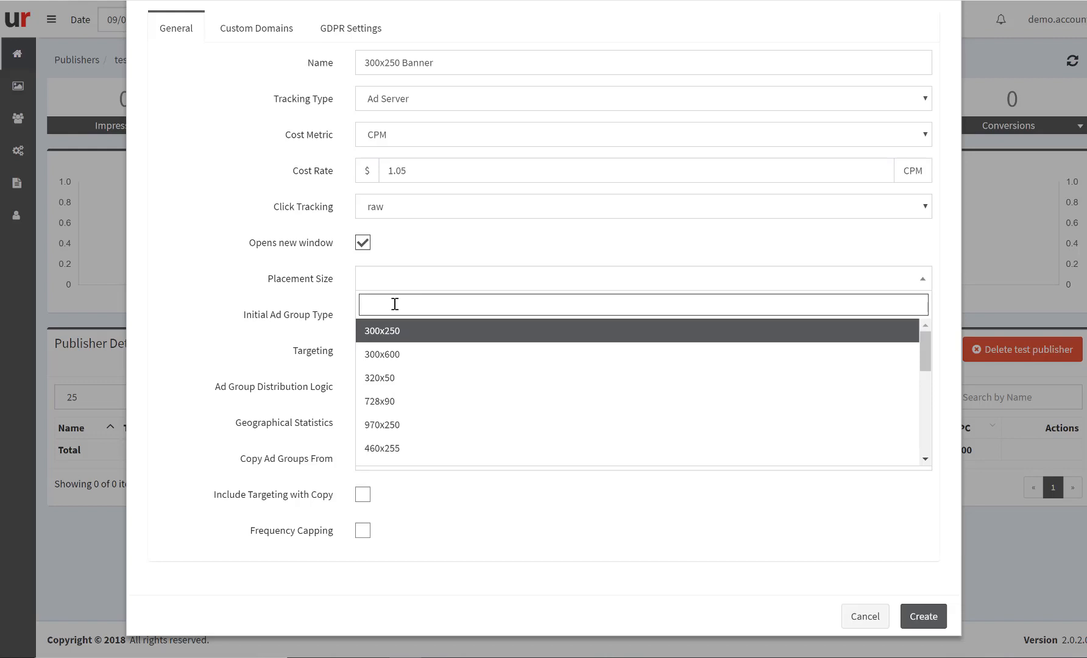
{"action": "type", "text": "300x"}
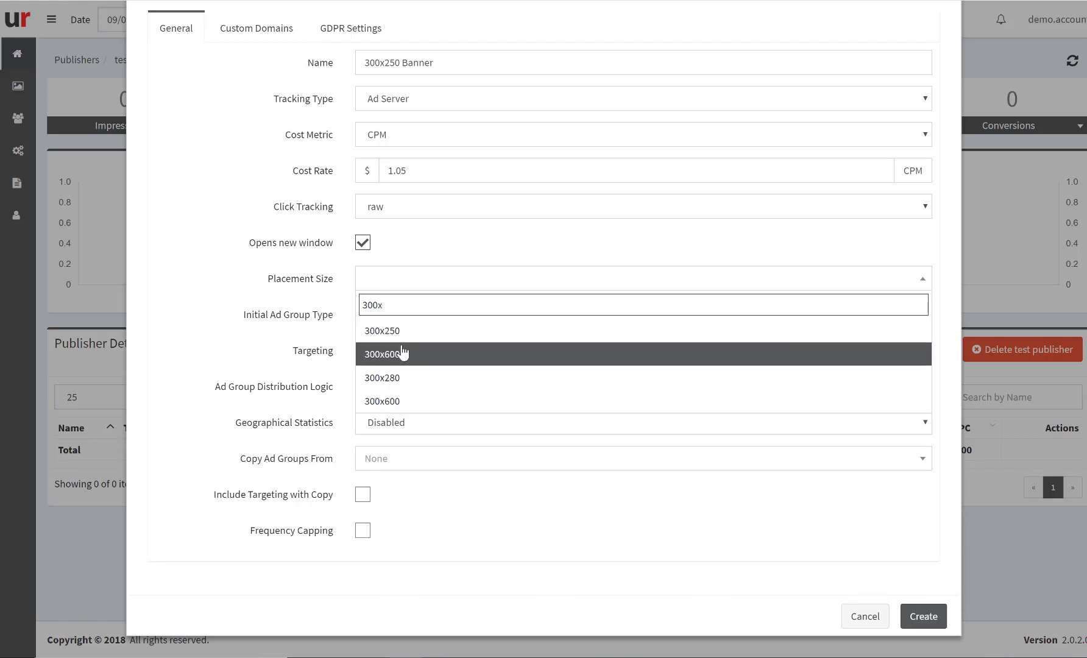
{"action": "key", "text": "Return"}
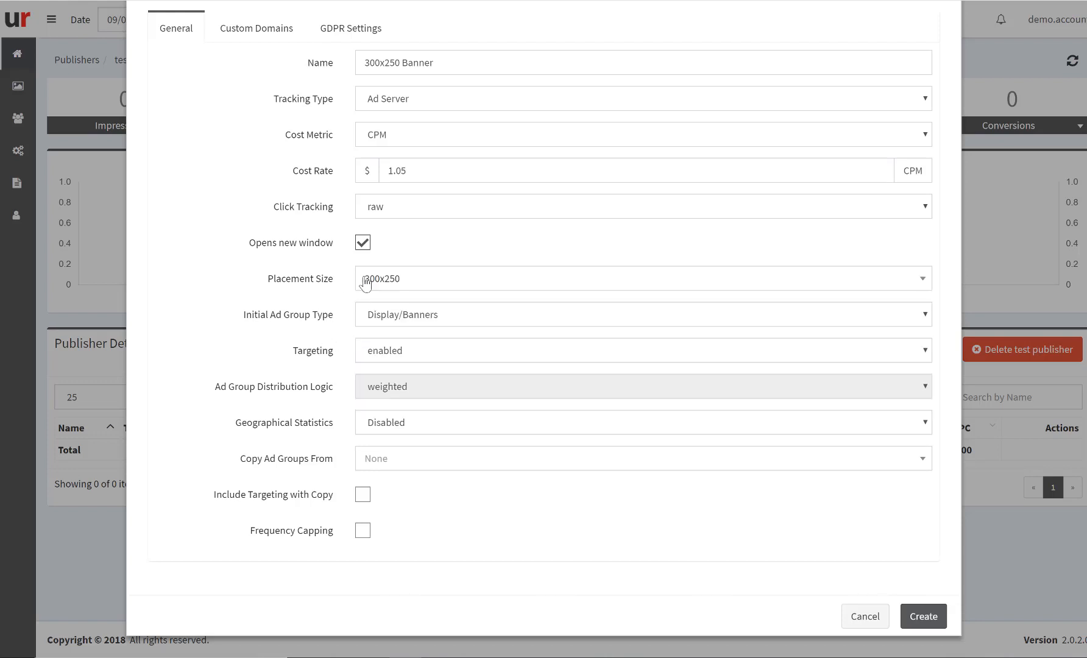
- Choose Display/Banners as the initial ad group type, leave targeting enabled, and create the placement
{"action": "left_click", "coordinate": [420, 318]}
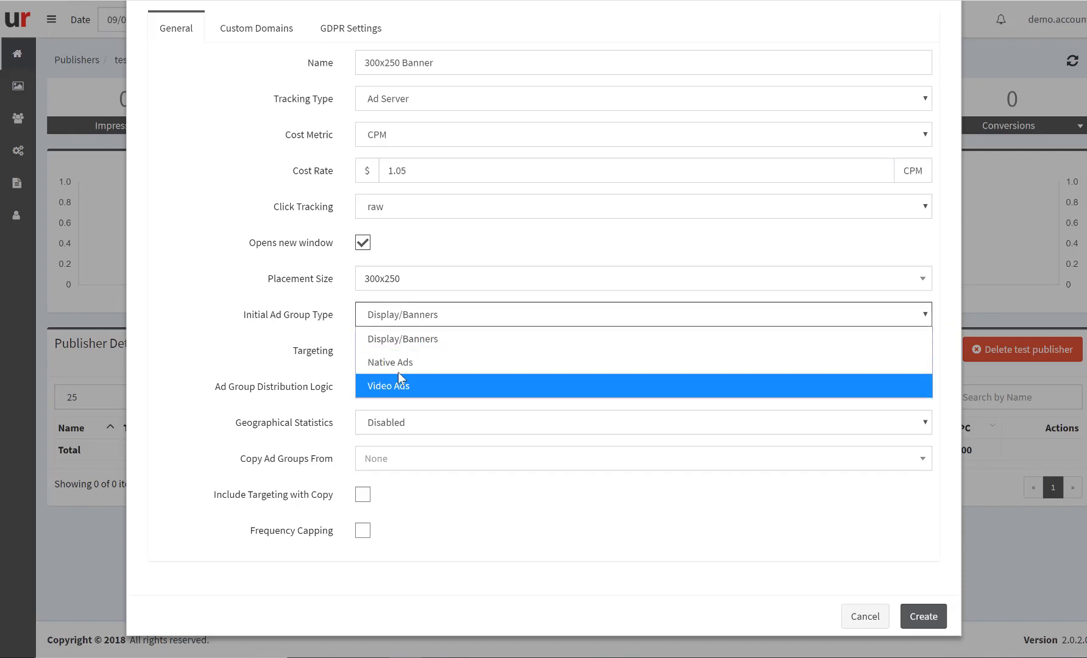
{"action": "left_click", "coordinate": [412, 336]}
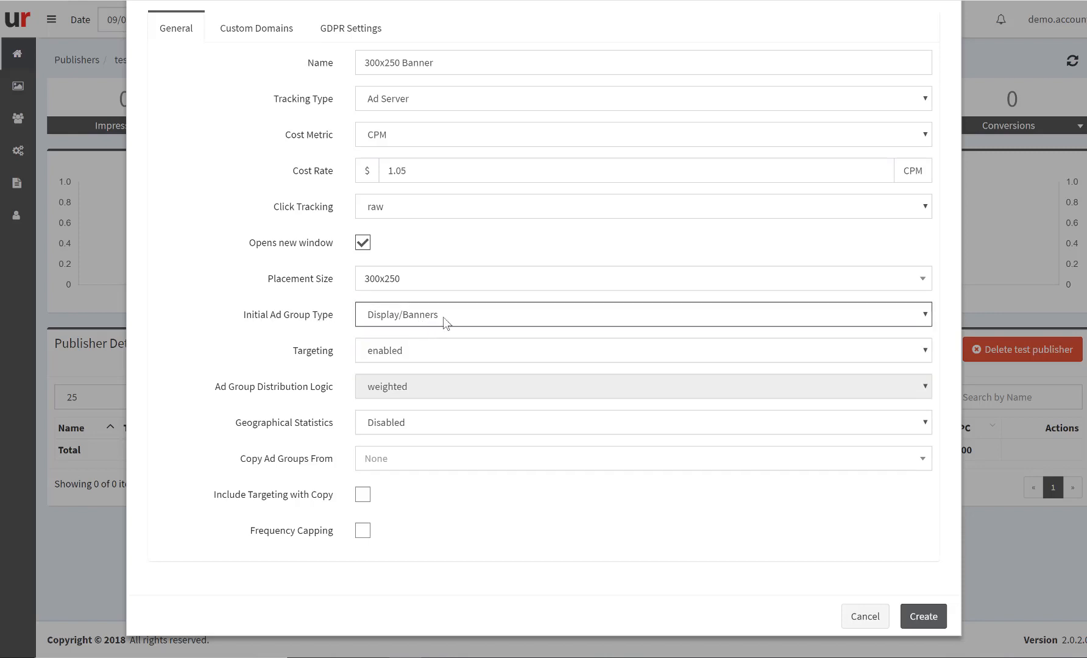
{"action": "left_click", "coordinate": [423, 356]}
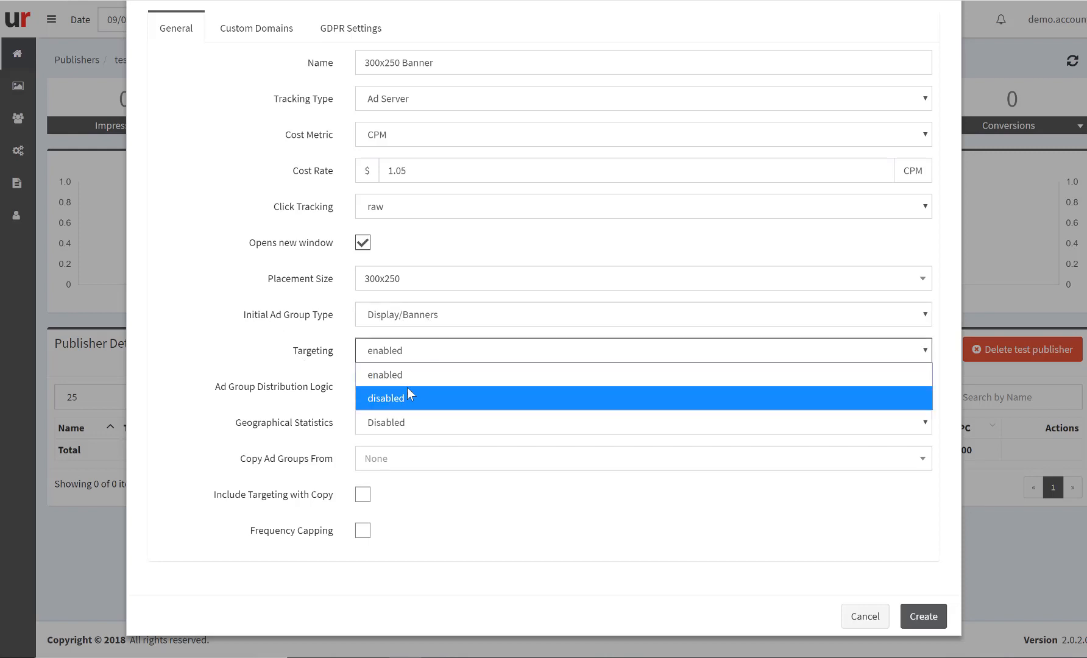
{"action": "left_click", "coordinate": [261, 347]}
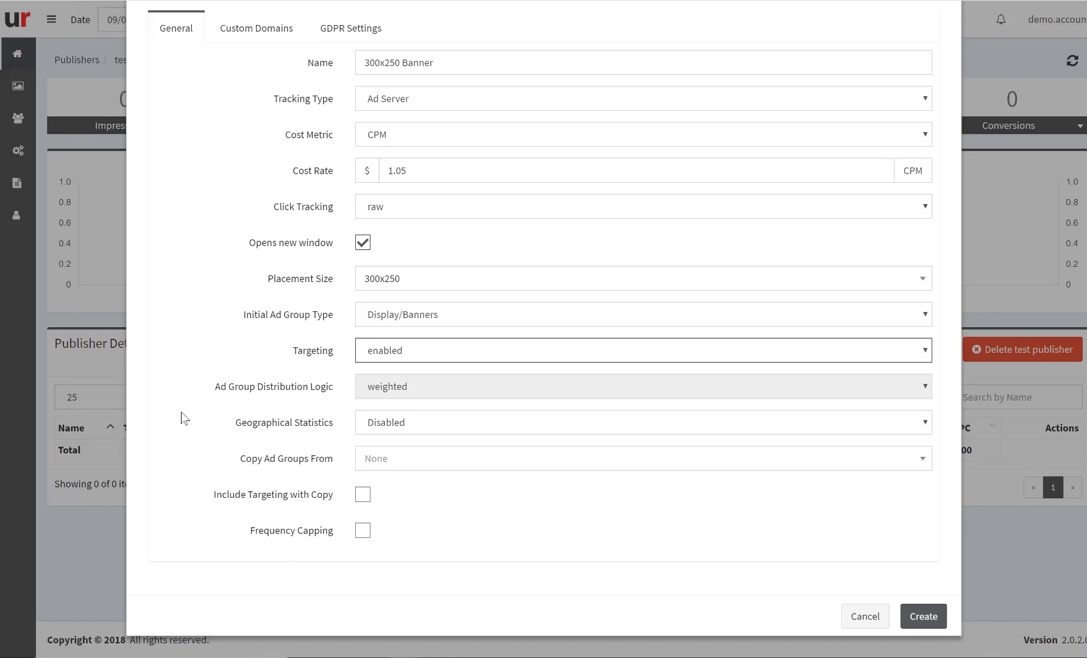
{"action": "scroll", "coordinate": [313, 493], "scroll_direction": "up", "scroll_amount": 2}
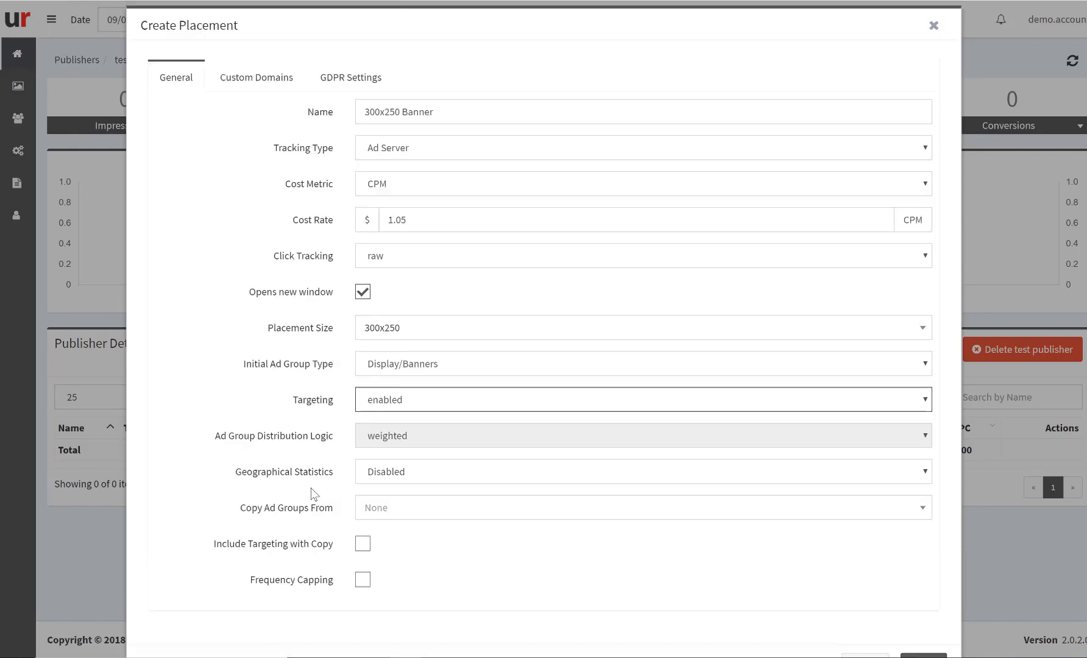
{"action": "scroll", "coordinate": [308, 493], "scroll_direction": "down", "scroll_amount": 2}
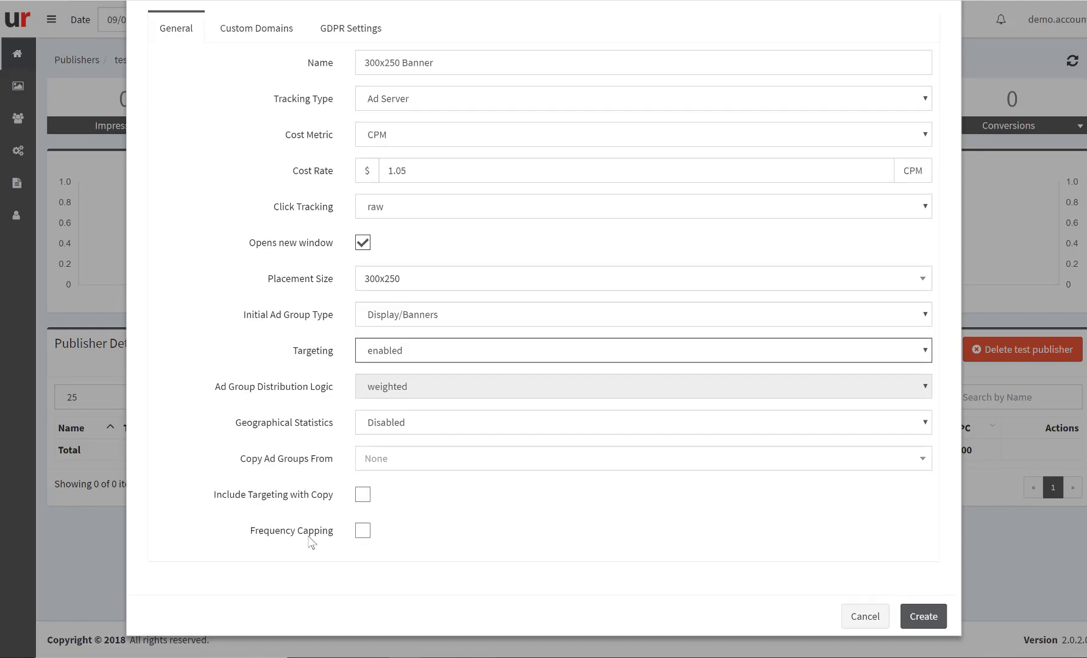
{"action": "left_click", "coordinate": [924, 617]}
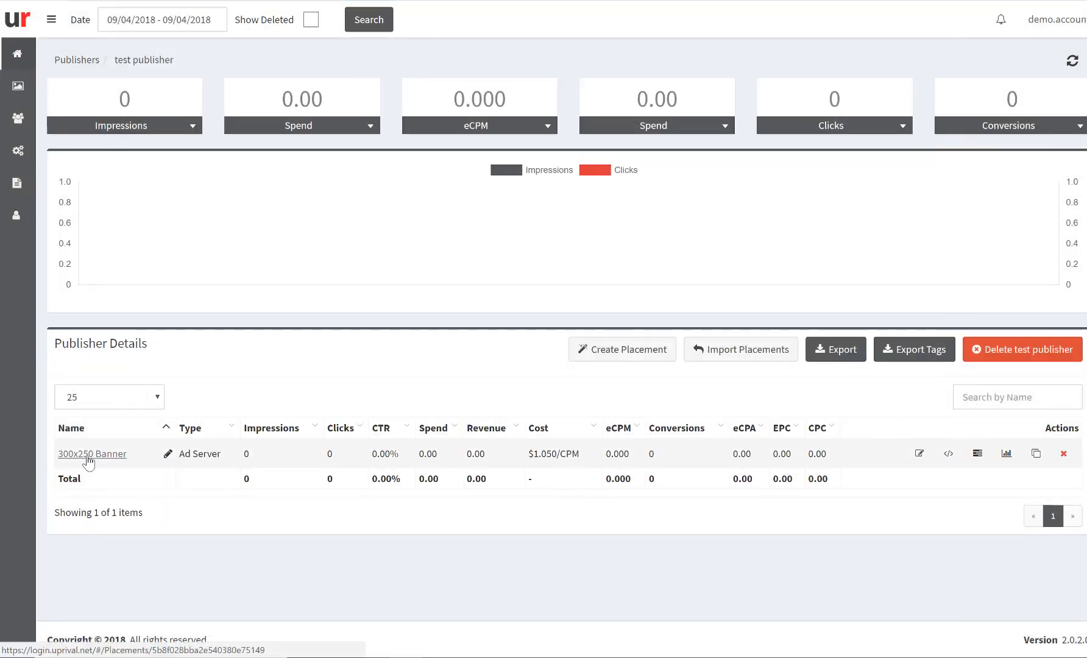
- Open the 300x250 Banner placement's name for editing, cancel the rename, and go into the placement's details
{"action": "left_click", "coordinate": [167, 453]}
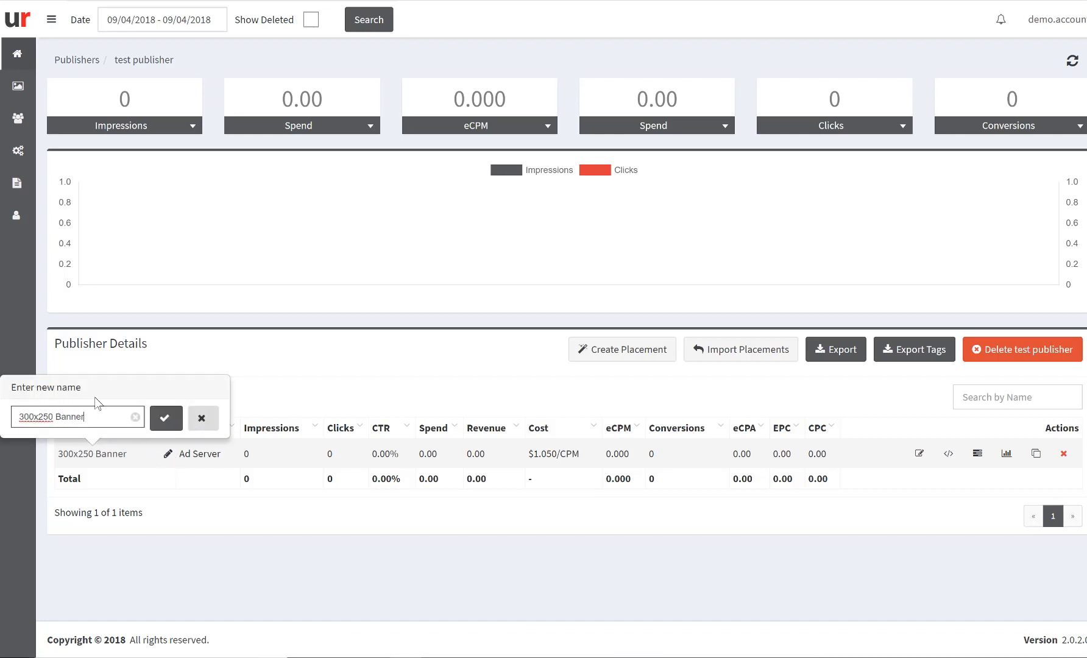
{"action": "left_click", "coordinate": [201, 418]}
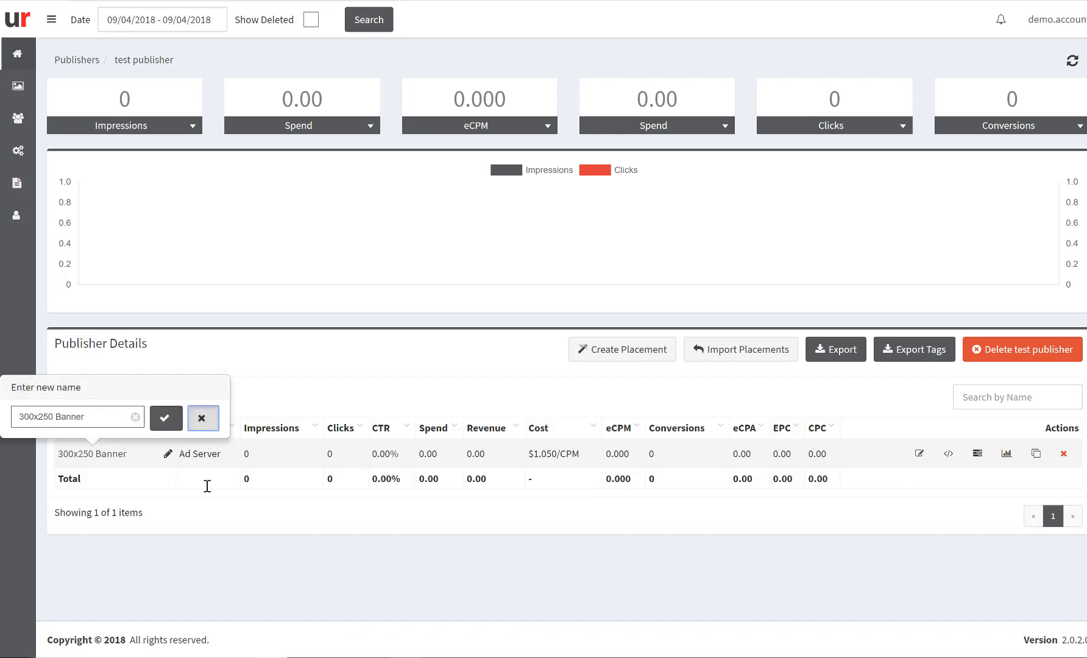
{"action": "left_click", "coordinate": [97, 455]}
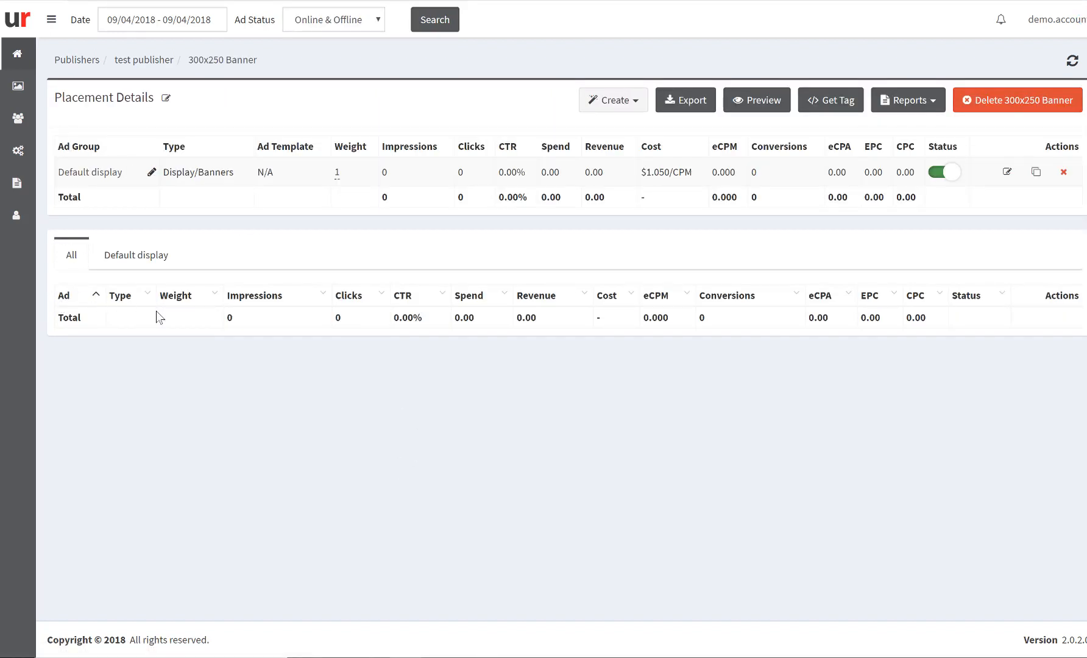
- Start a new image ad in the Default display ad group, name it Ad1, and upload the Final Sale banner image
{"action": "left_click", "coordinate": [611, 107]}
{"action": "left_click", "coordinate": [620, 171]}
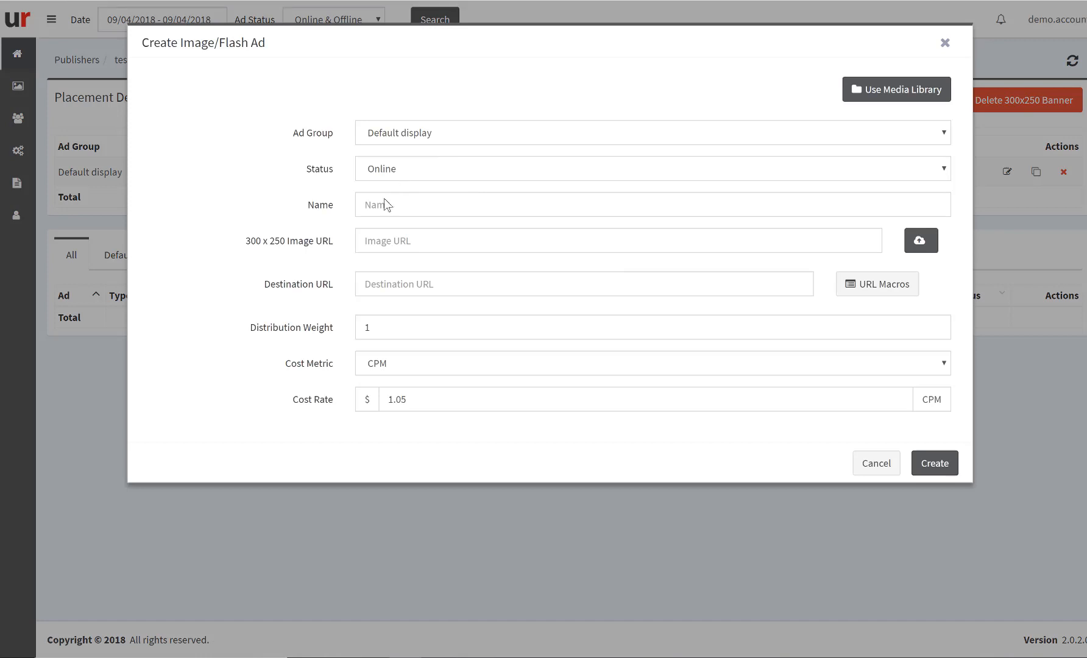
{"action": "left_click", "coordinate": [382, 204]}
{"action": "type", "text": "Ad"}
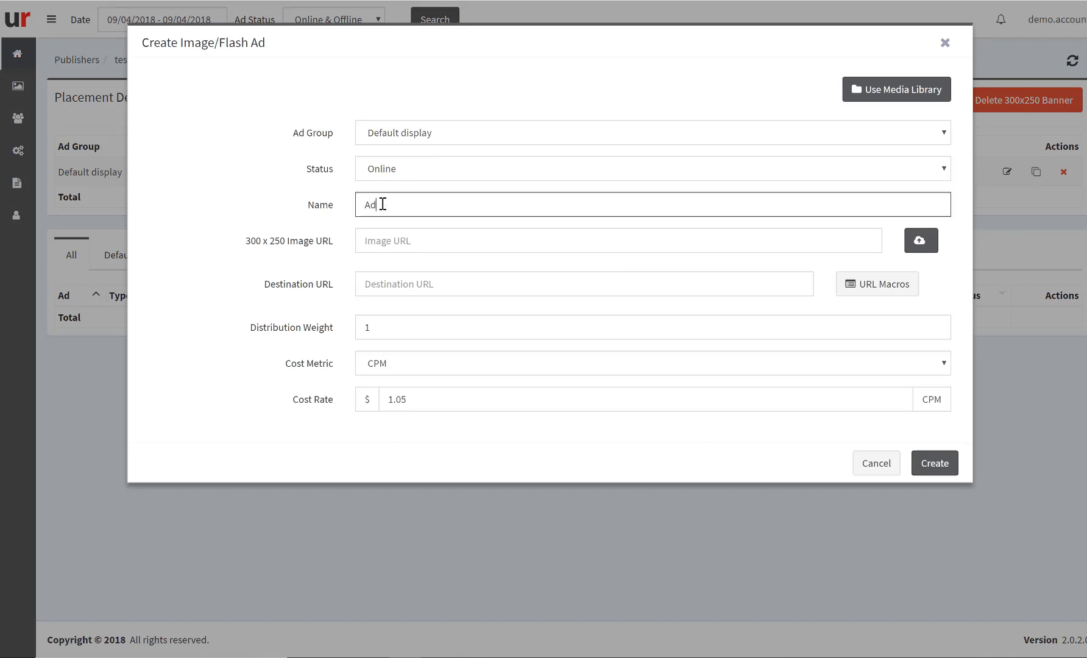
{"action": "type", "text": "1"}
{"action": "left_click", "coordinate": [921, 241]}
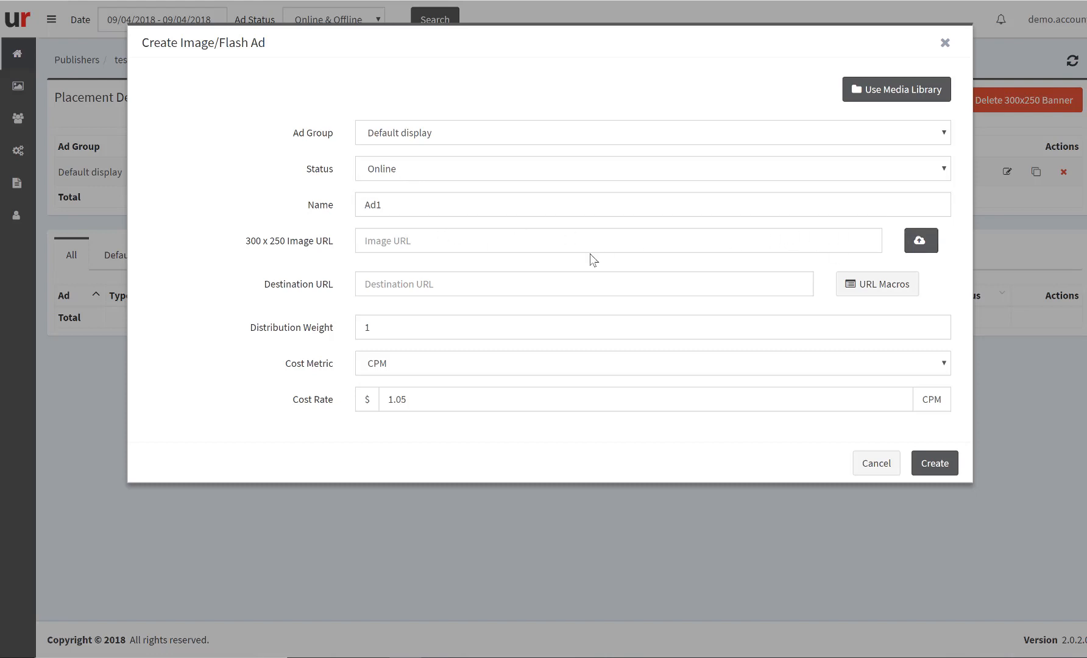
{"action": "double_click", "coordinate": [345, 79]}
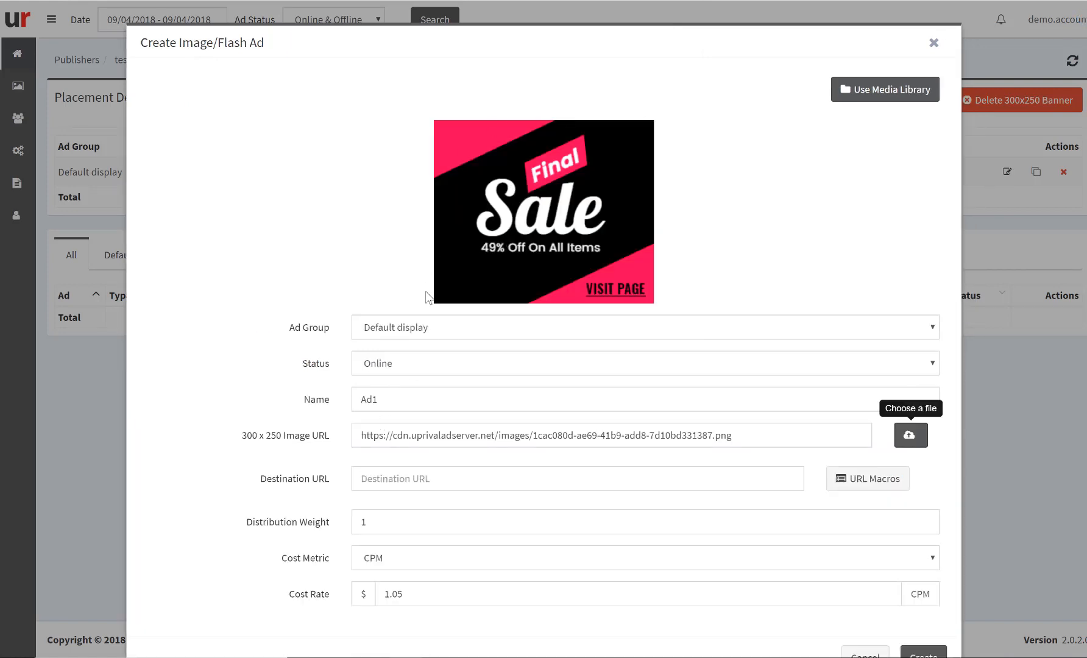
- Set Ad1's destination URL to uprival.com and create the ad
{"action": "scroll", "coordinate": [435, 317], "scroll_direction": "down", "scroll_amount": 1}
{"action": "left_click", "coordinate": [382, 441]}
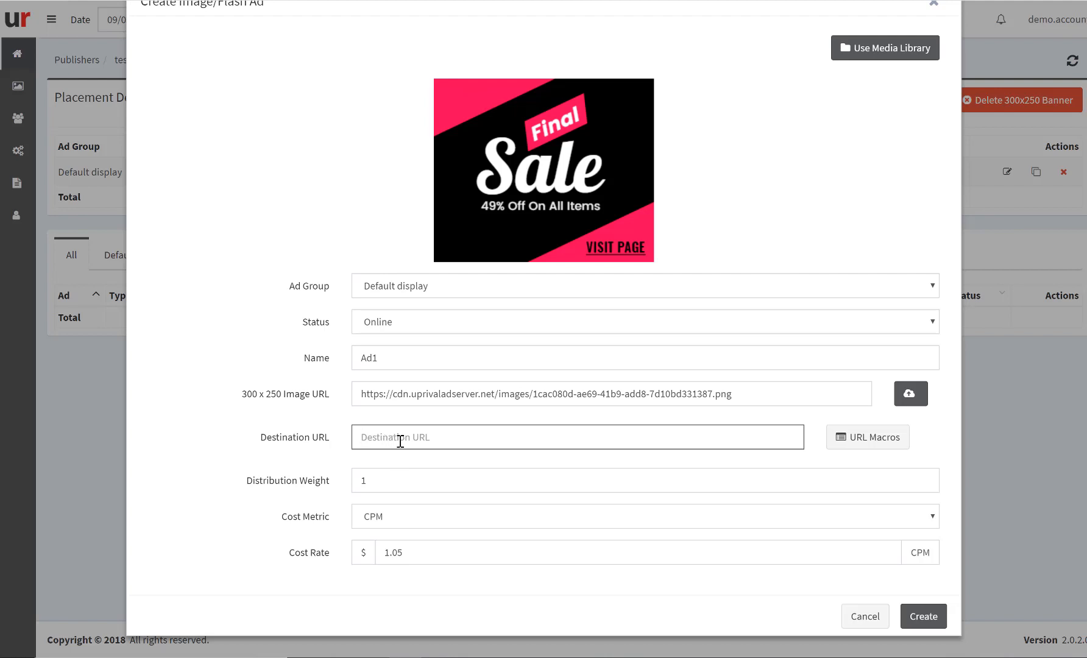
{"action": "type", "text": "uprival.com"}
{"action": "left_click_drag", "start_coordinate": [287, 442], "coordinate": [271, 462]}
{"action": "left_click", "coordinate": [273, 463]}
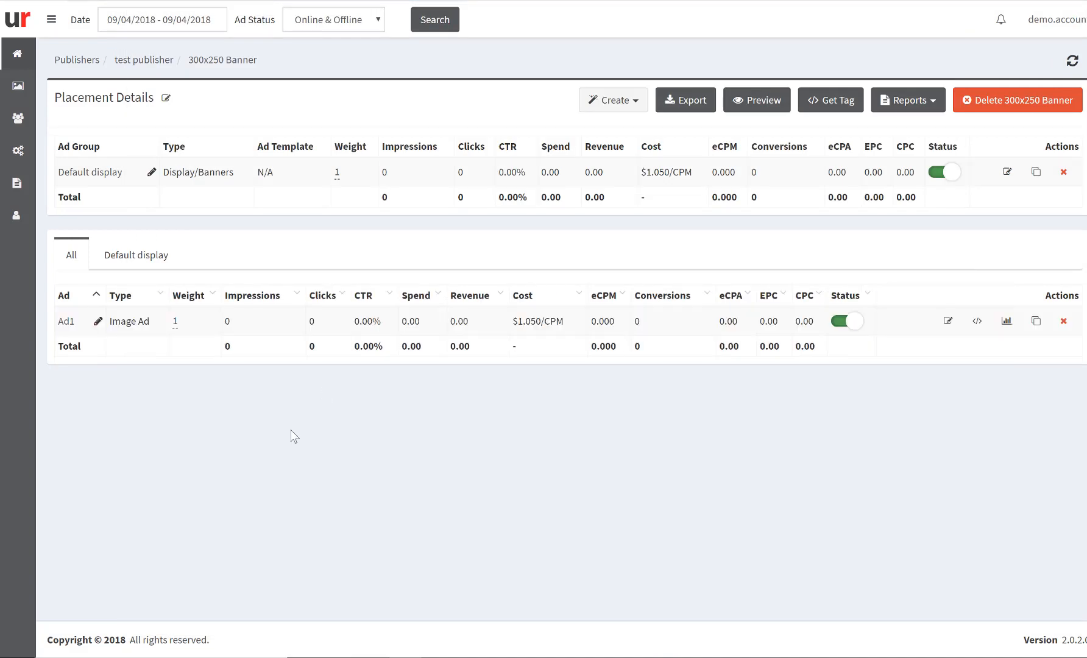
- Preview the placement, follow the ad's link, return to the placement details, and refresh its statistics
{"action": "mouse_move", "coordinate": [66, 323]}
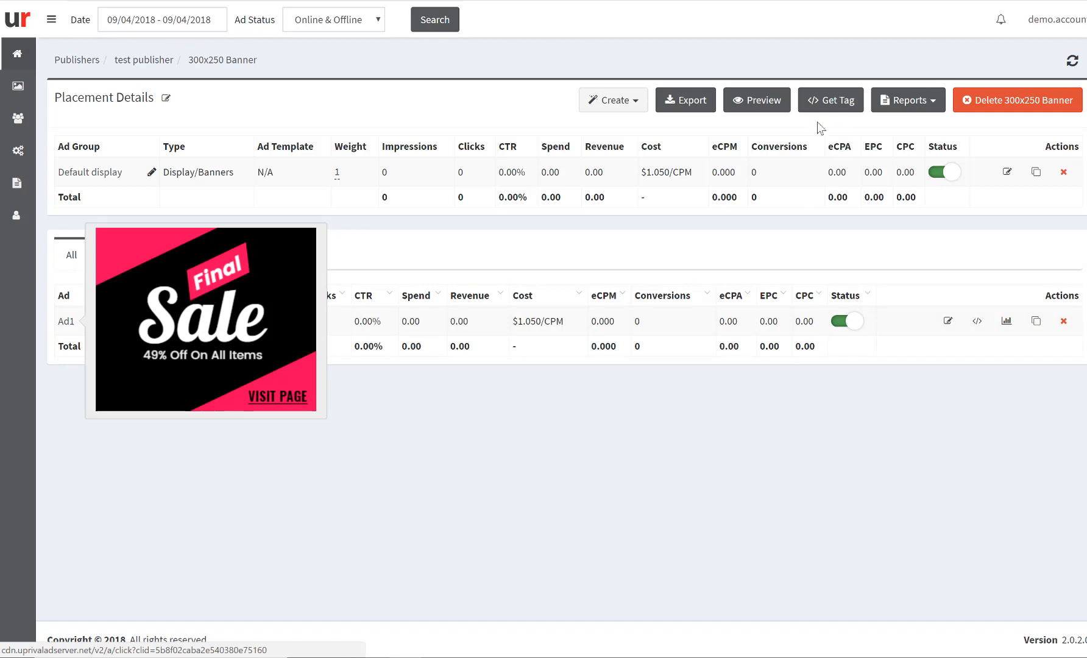
{"action": "left_click", "coordinate": [758, 109]}
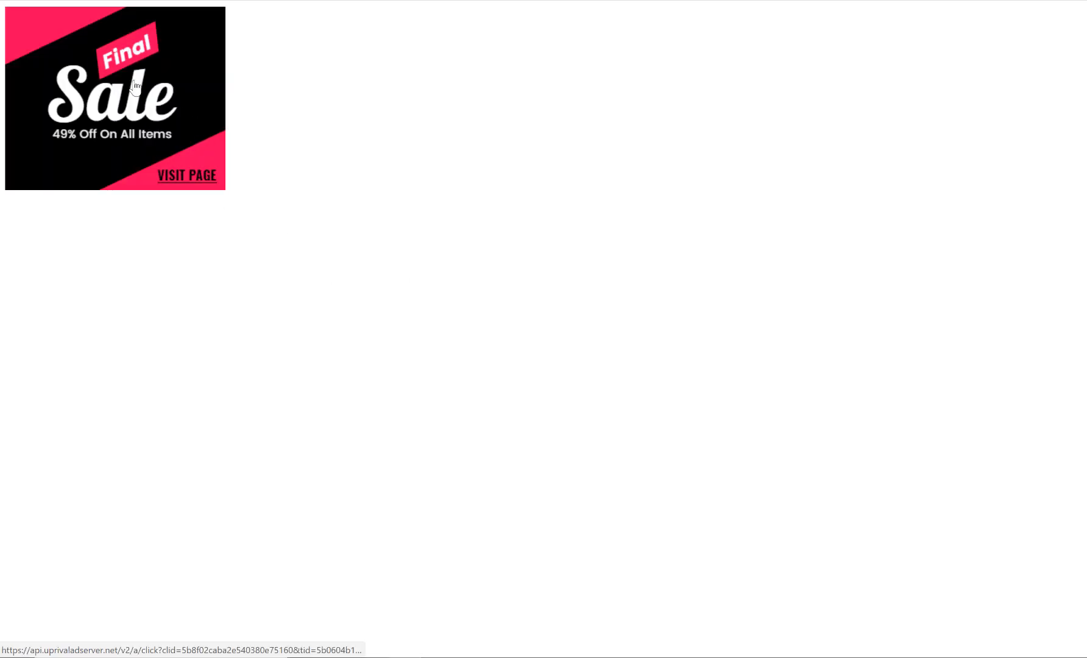
{"action": "left_click", "coordinate": [110, 85]}
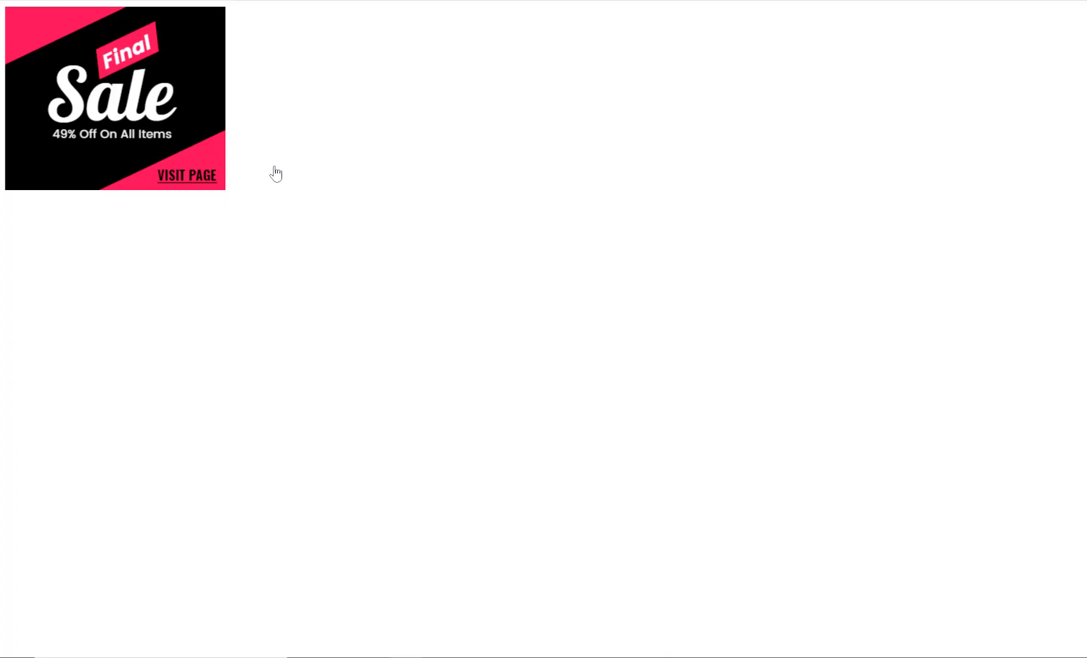
{"action": "key", "text": "ctrl+w"}
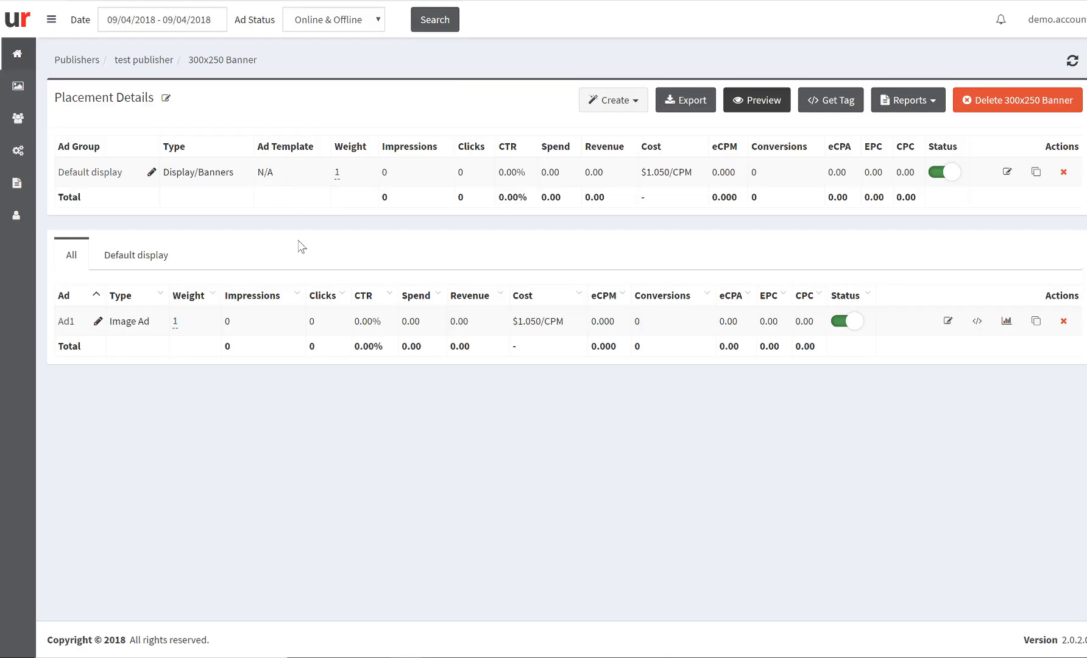
{"action": "left_click", "coordinate": [1073, 62]}
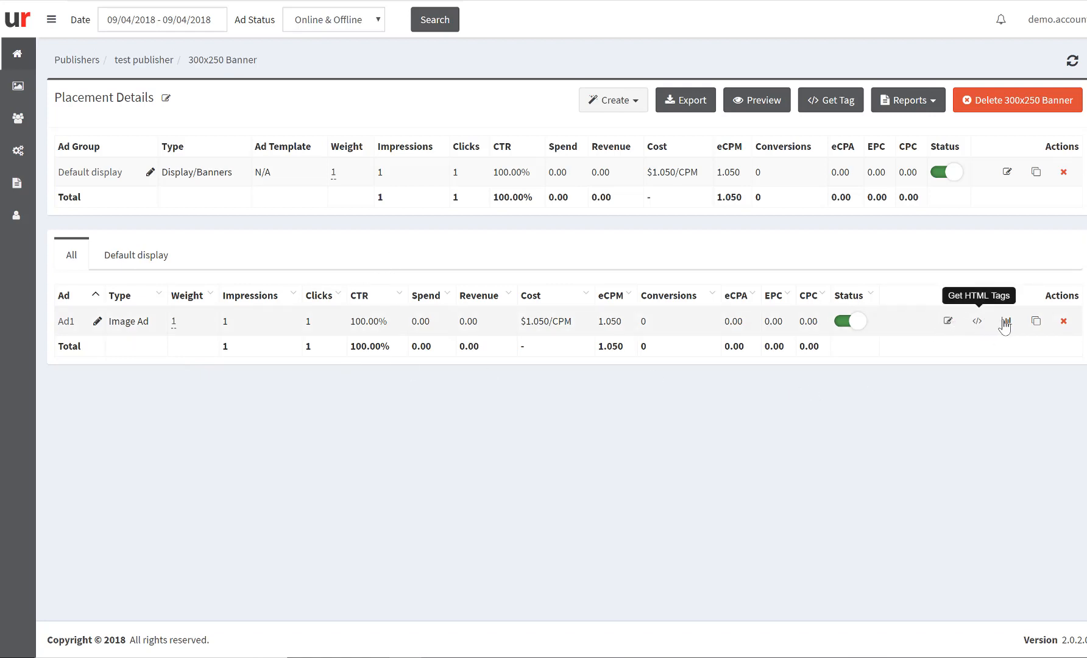
- Clone Ad1 and open the copy for editing
{"action": "left_click", "coordinate": [1038, 324]}
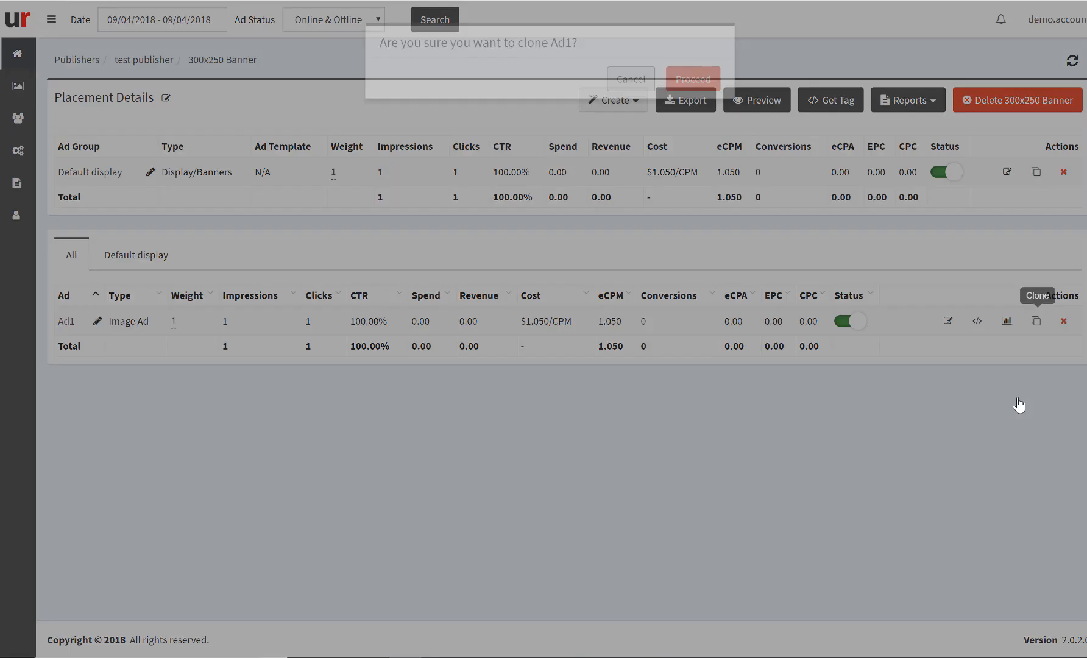
{"action": "left_click", "coordinate": [701, 82]}
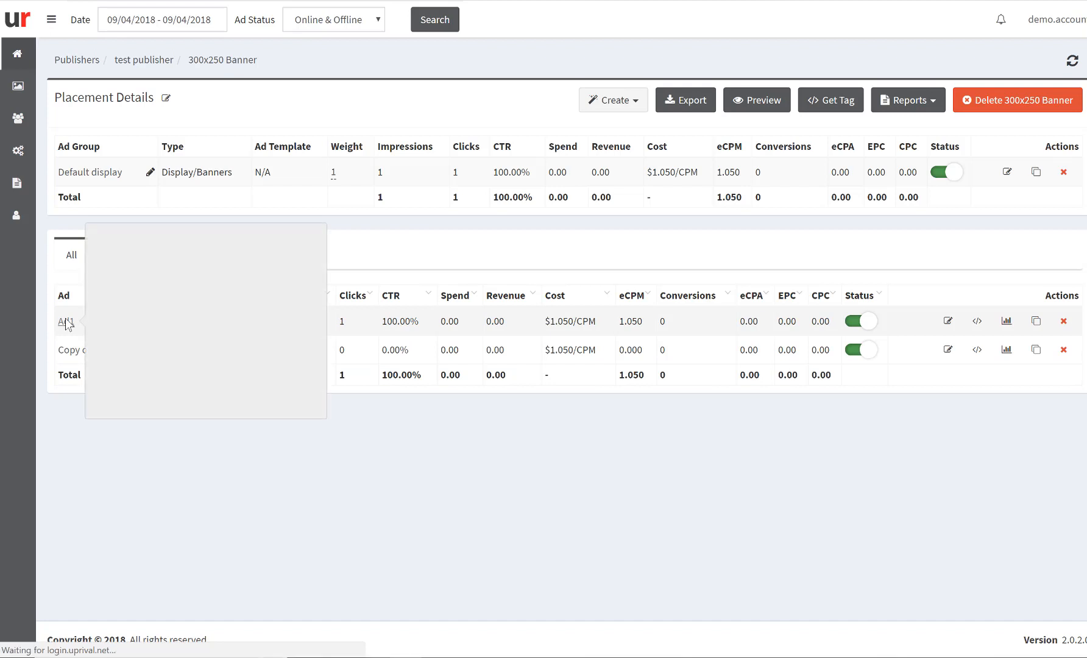
{"action": "mouse_move", "coordinate": [69, 356]}
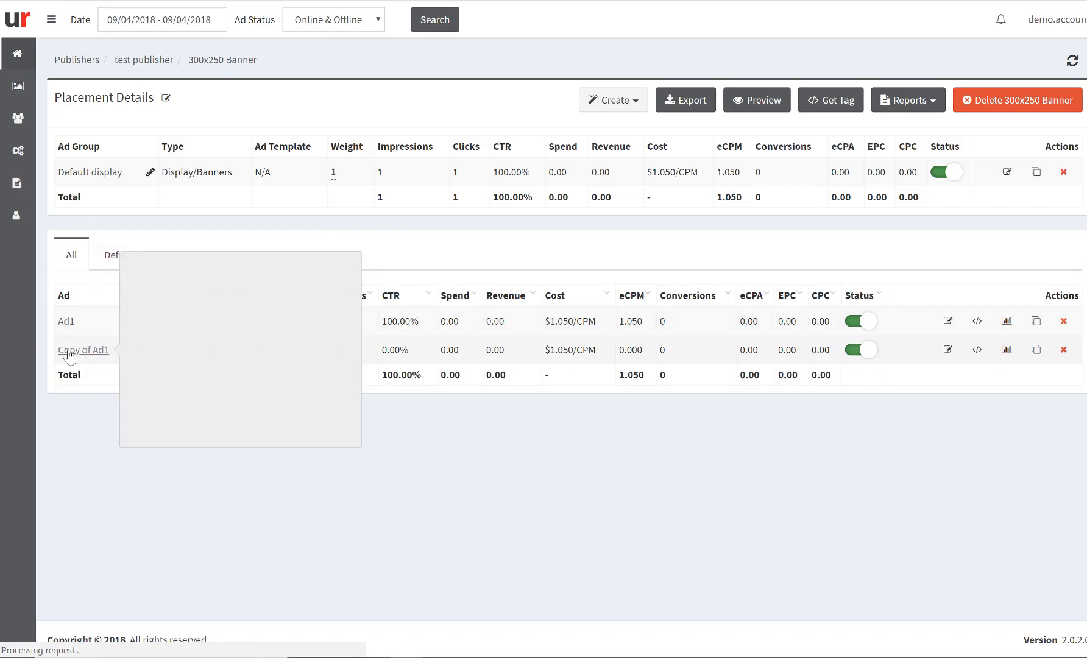
{"action": "left_click", "coordinate": [83, 351]}
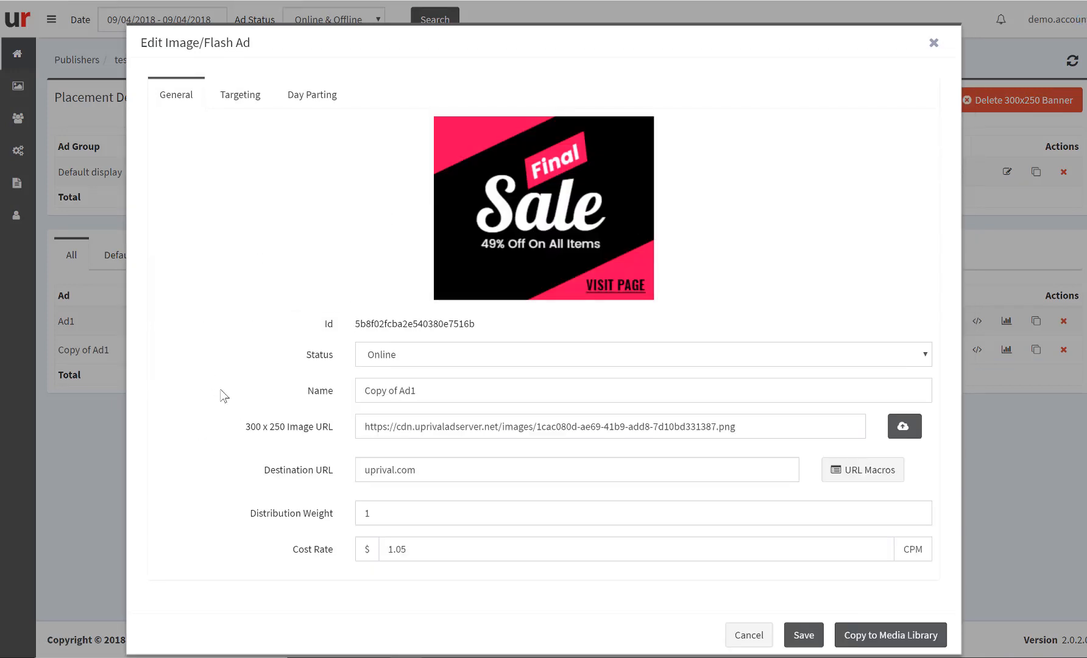
- Rename the cloned ad as Ad2
{"action": "left_click_drag", "start_coordinate": [436, 472], "coordinate": [272, 474]}
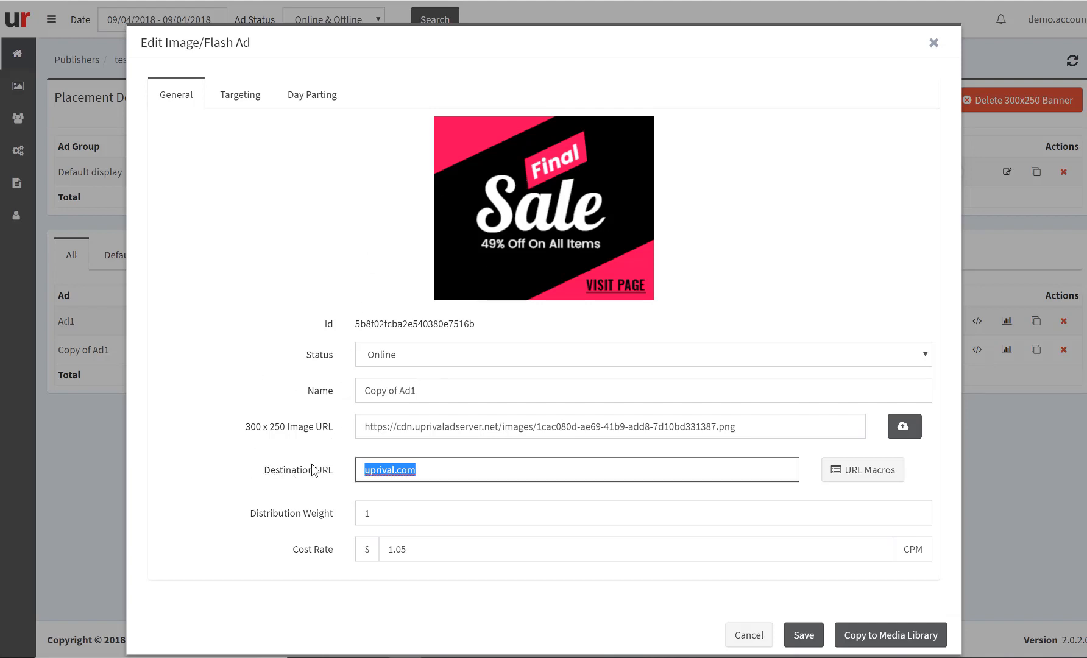
{"action": "left_click", "coordinate": [431, 475]}
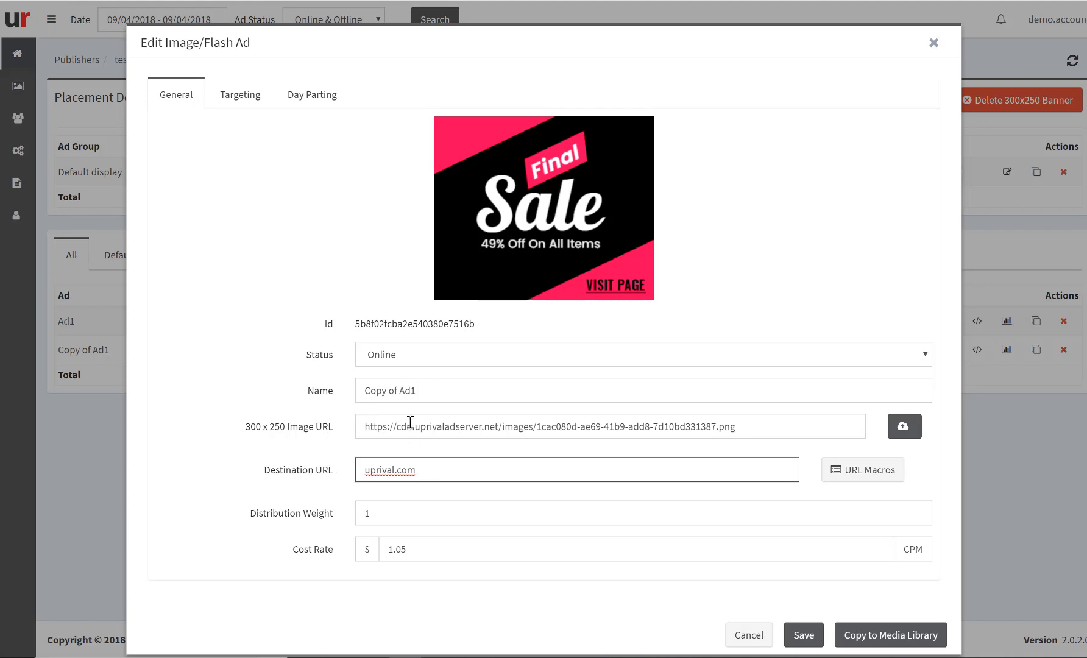
{"action": "left_click_drag", "start_coordinate": [397, 391], "coordinate": [311, 396]}
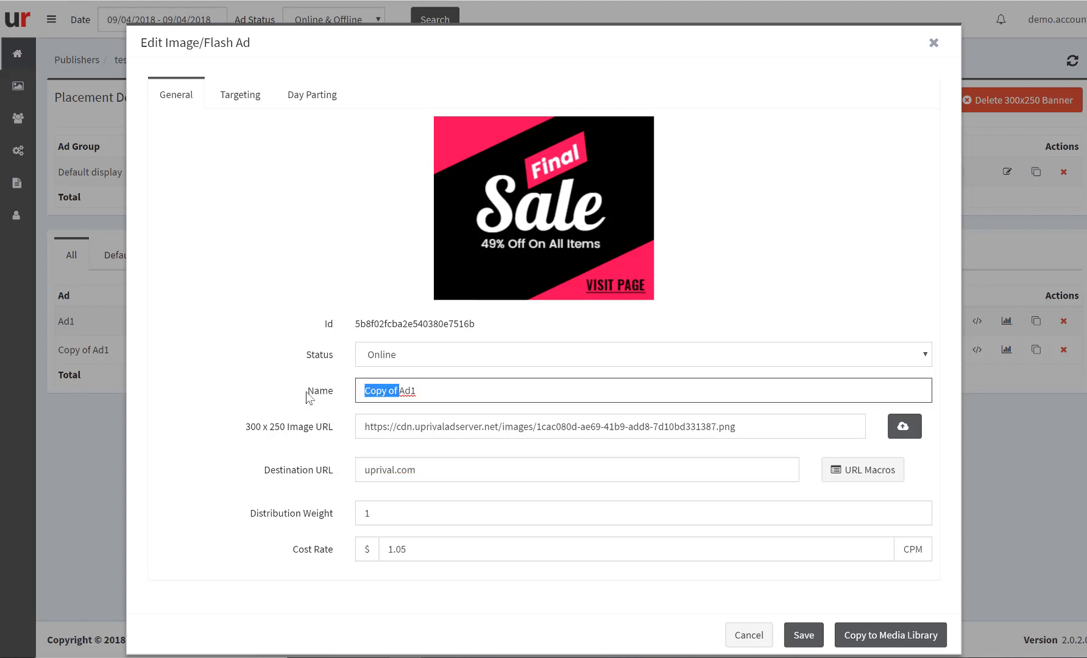
{"action": "key", "text": "BackSpace"}
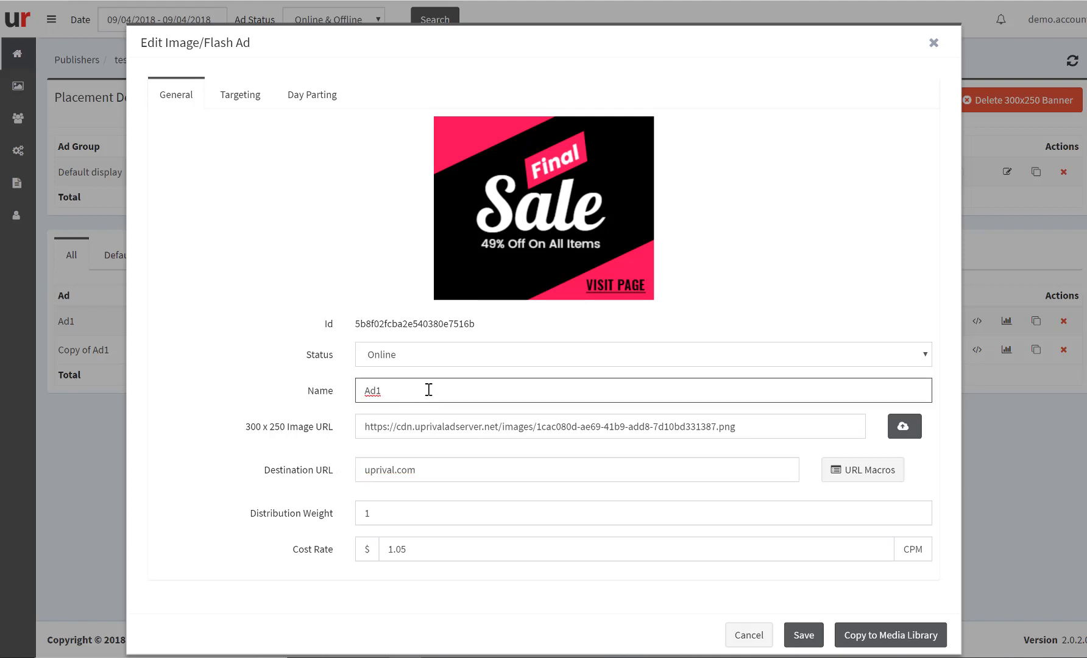
{"action": "type", "text": "2"}
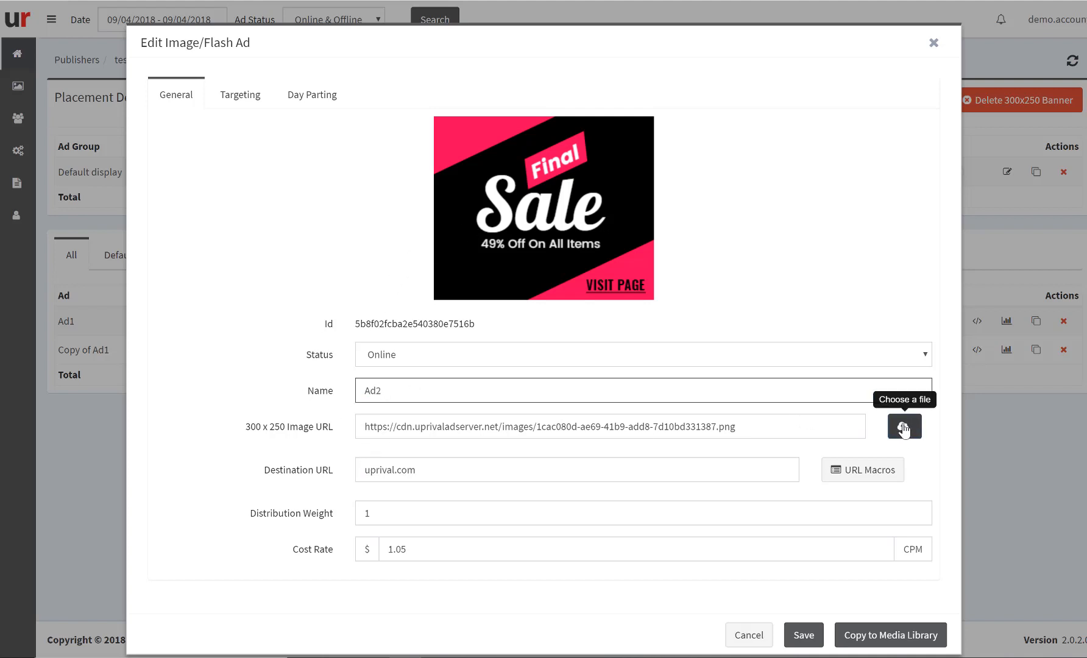
- Try adding /lp2 to the end of Ad2's destination URL and remove it again
{"action": "left_click", "coordinate": [442, 473]}
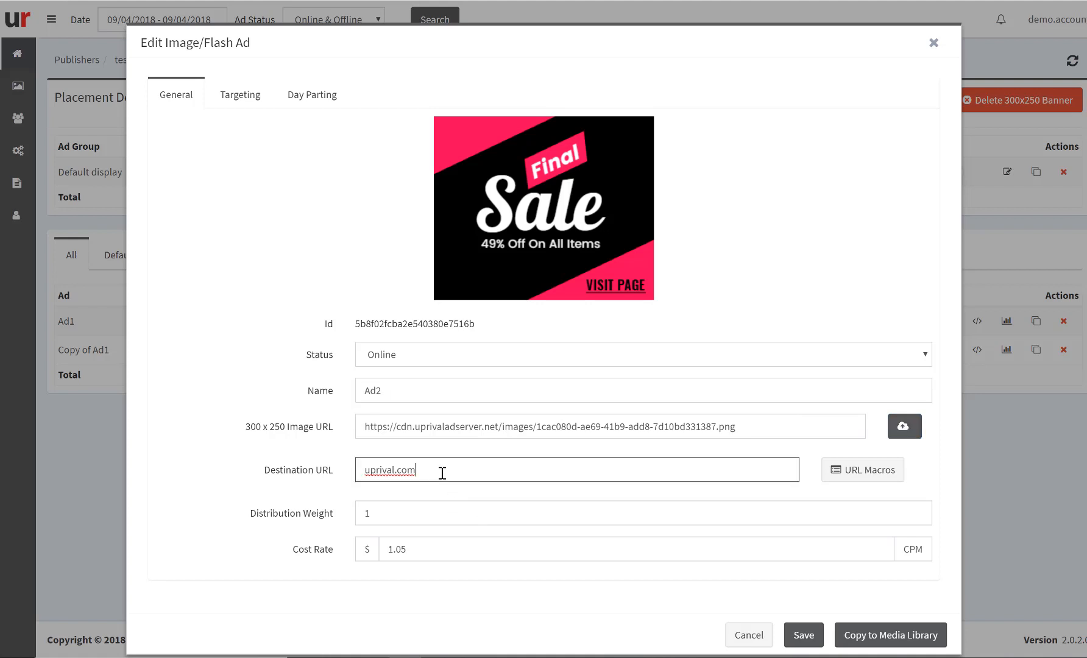
{"action": "type", "text": "/lp2"}
{"action": "double_click", "coordinate": [469, 470]}
{"action": "key", "text": "BackSpace"}
{"action": "key", "text": "BackSpace"}
- Keep Ad2's distribution weight at 1 and save the ad
{"action": "left_click", "coordinate": [369, 517]}
{"action": "left_click_drag", "start_coordinate": [348, 516], "coordinate": [268, 516]}
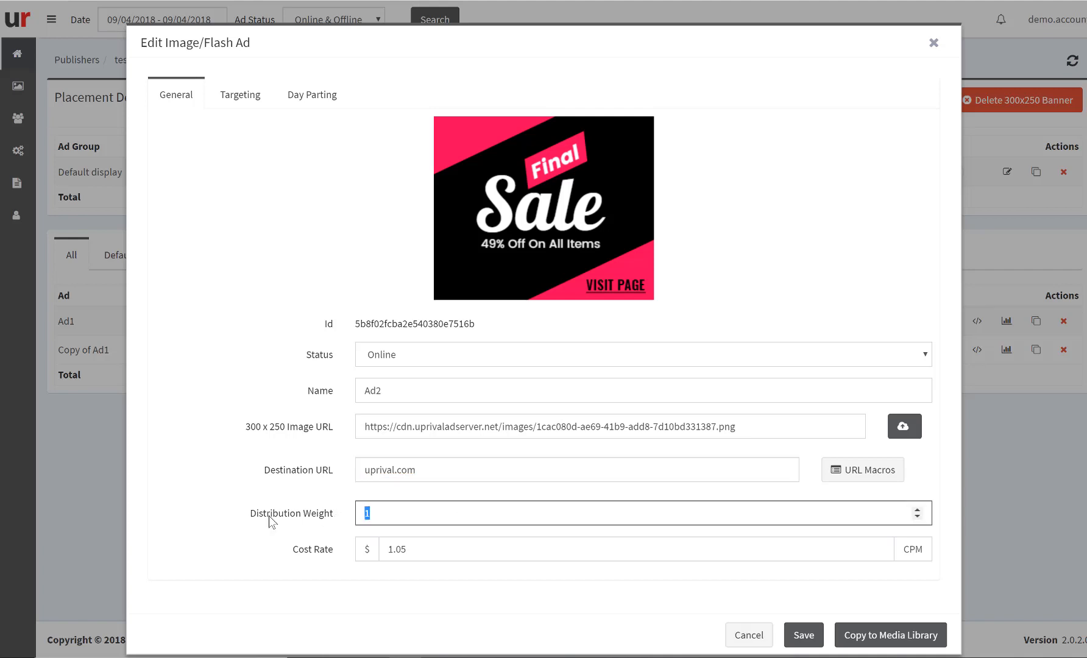
{"action": "left_click", "coordinate": [400, 513]}
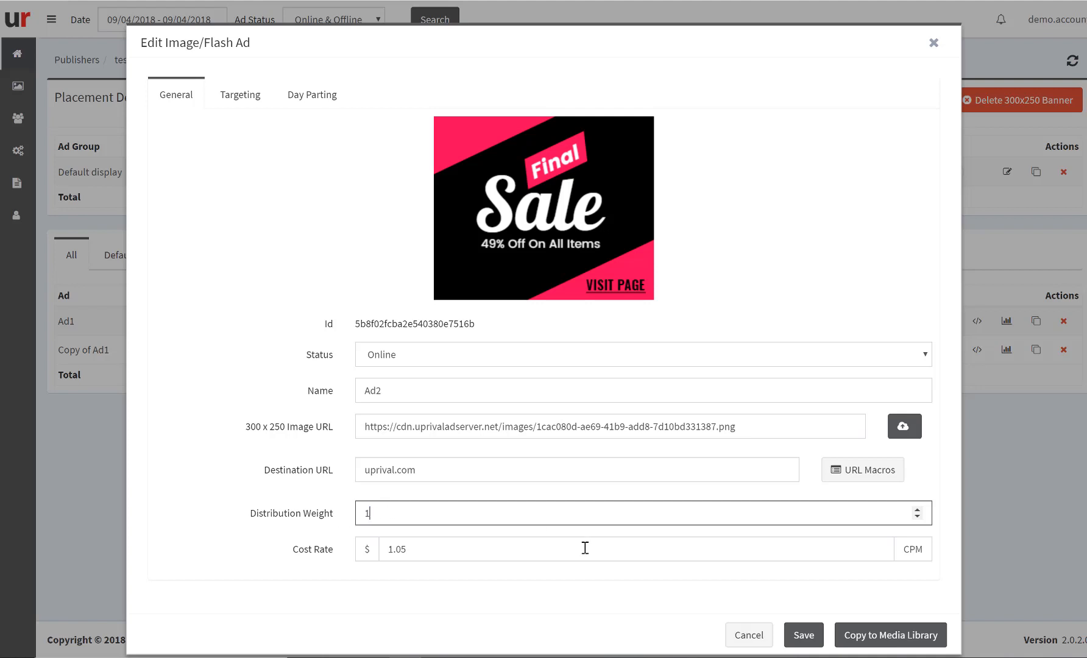
{"action": "left_click", "coordinate": [802, 637]}
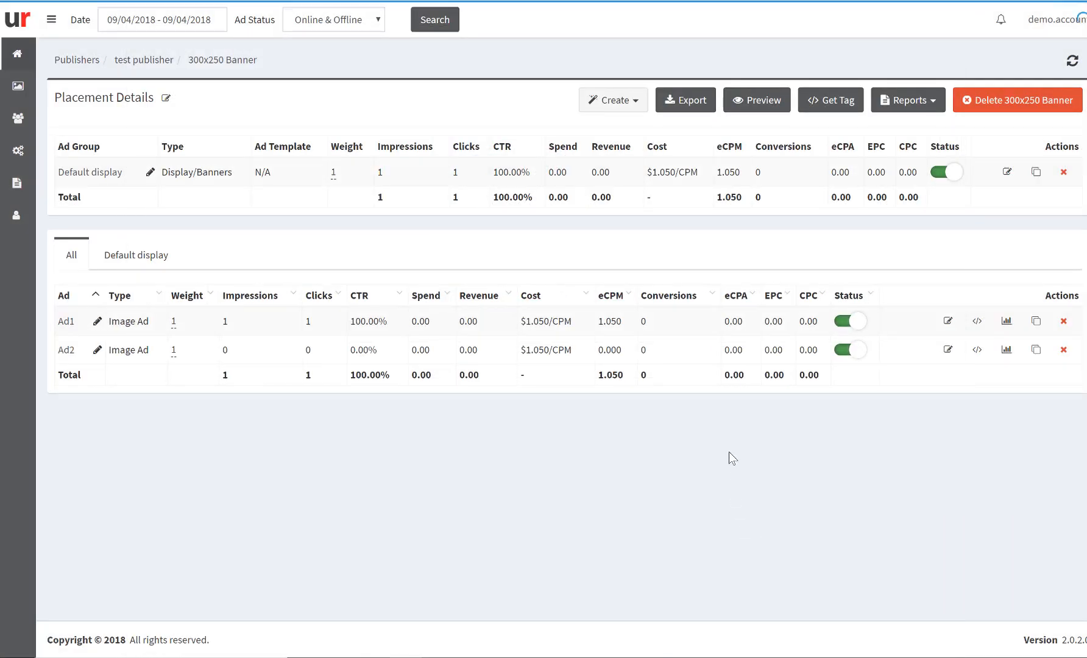
- Get the 300x250 Banner placement's HTML tag, enable SubId, and add sub-IDs up to five, selecting the SUB-ID-3 placeholder in the script
{"action": "mouse_move", "coordinate": [67, 352]}
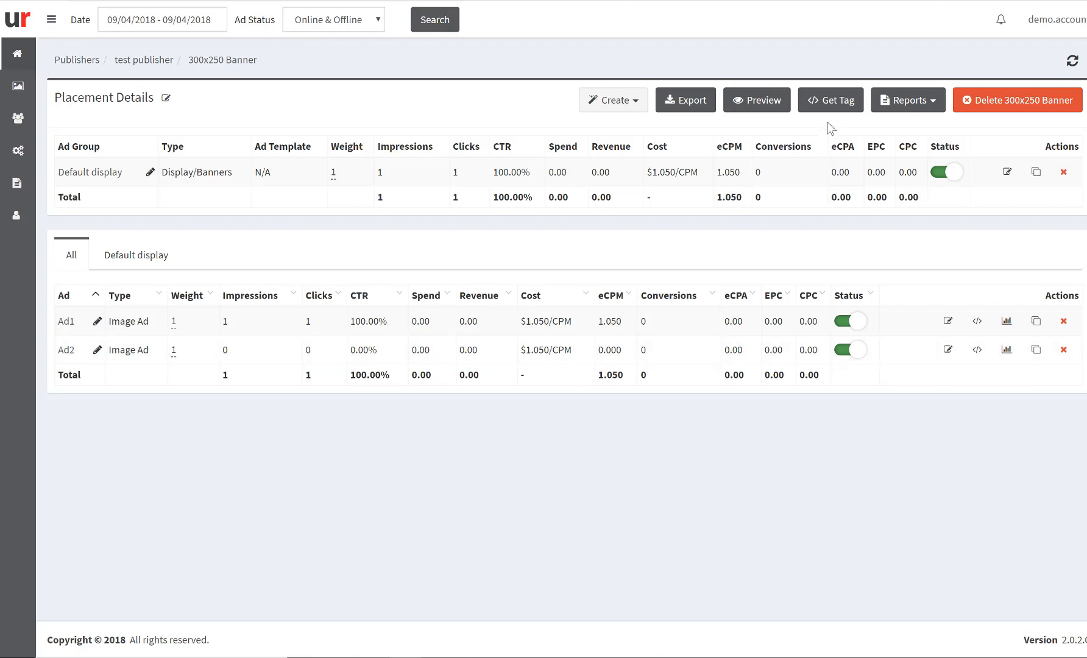
{"action": "left_click", "coordinate": [831, 103]}
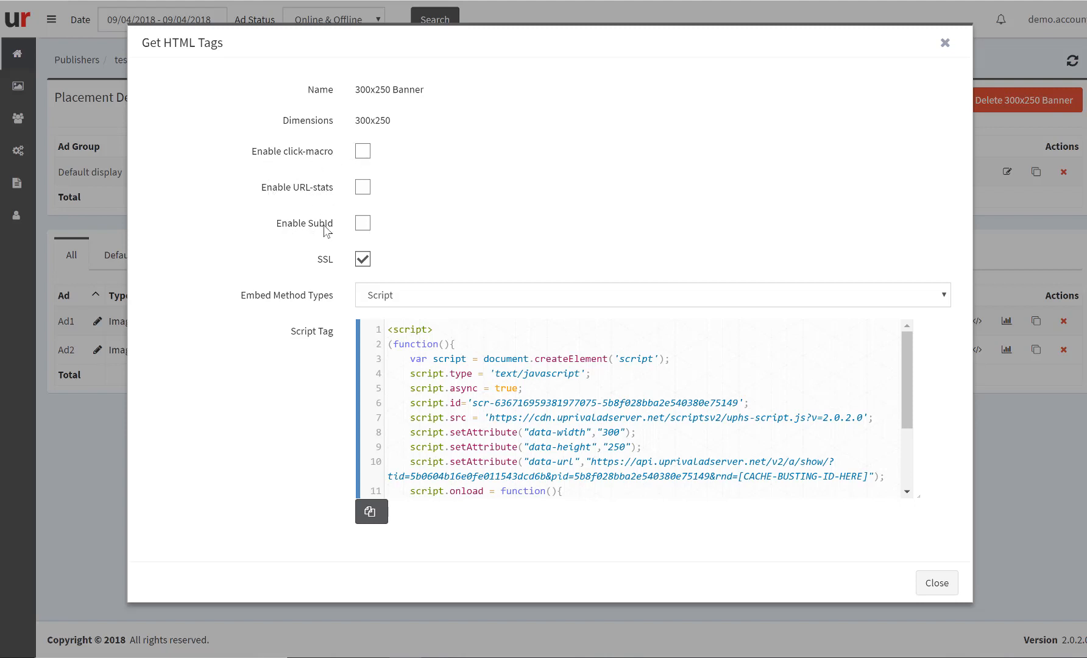
{"action": "left_click", "coordinate": [363, 224]}
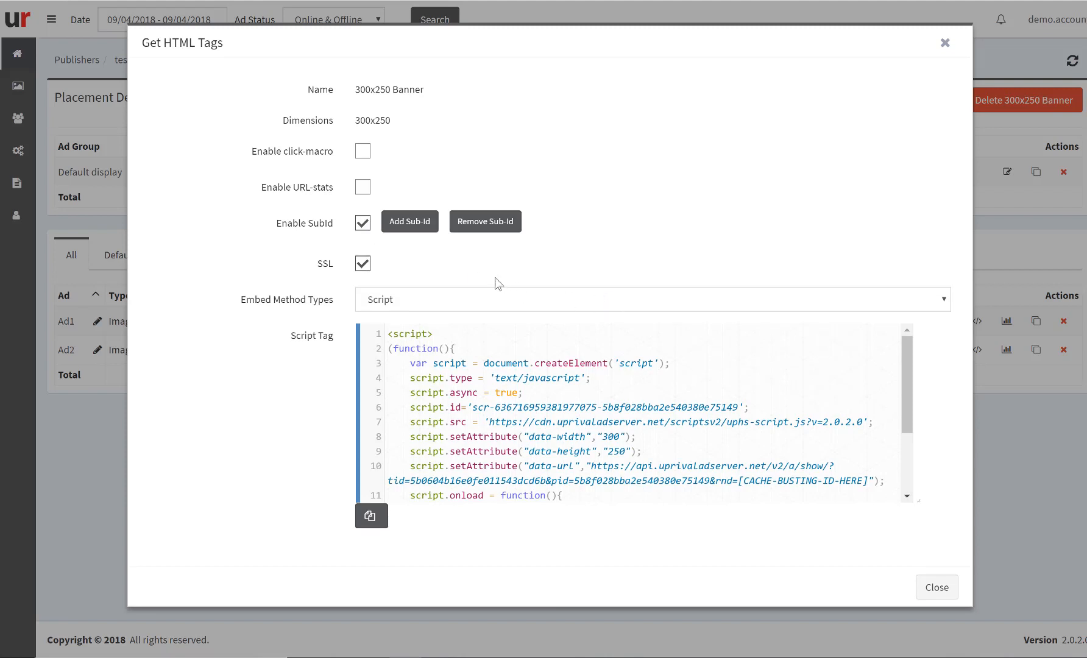
{"action": "left_click", "coordinate": [408, 223]}
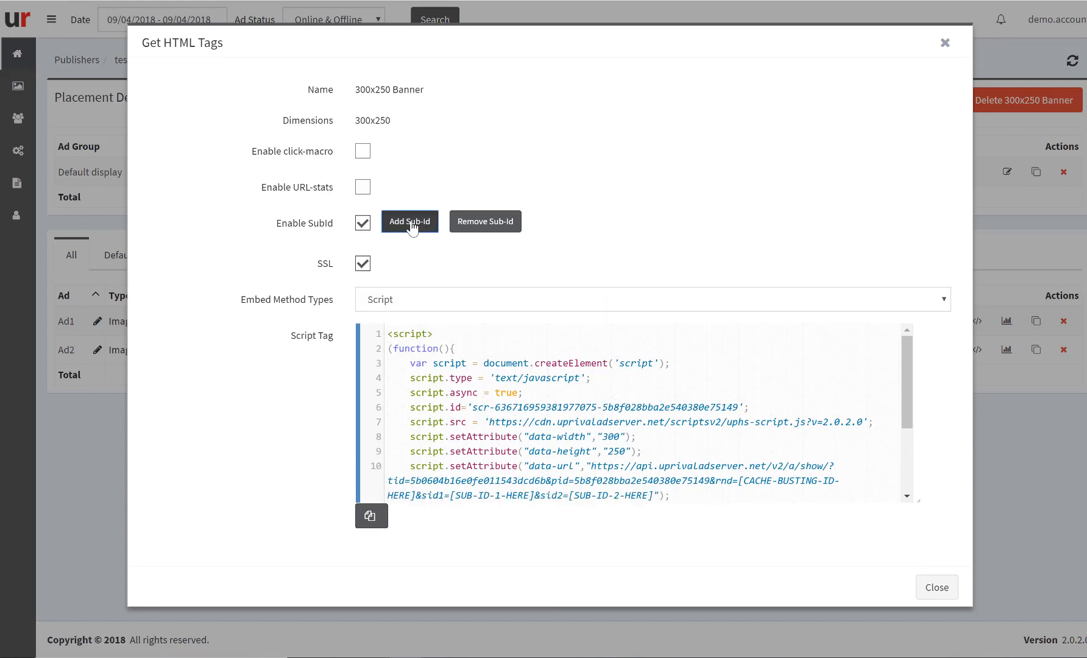
{"action": "left_click", "coordinate": [410, 223]}
{"action": "left_click", "coordinate": [410, 222]}
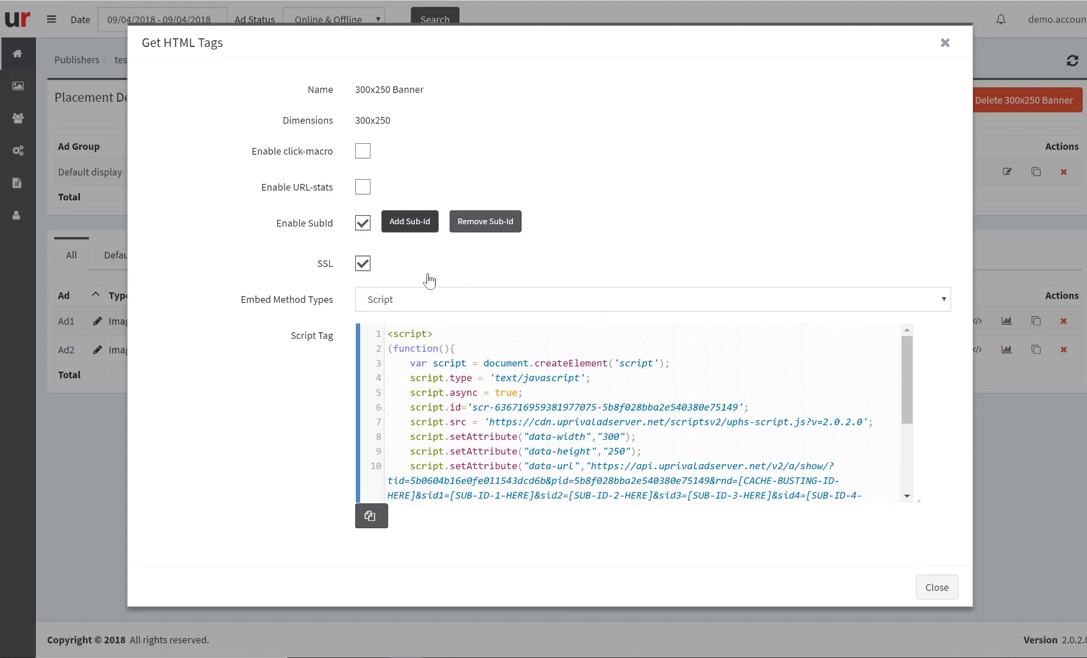
{"action": "scroll", "coordinate": [710, 483], "scroll_direction": "down", "scroll_amount": 3}
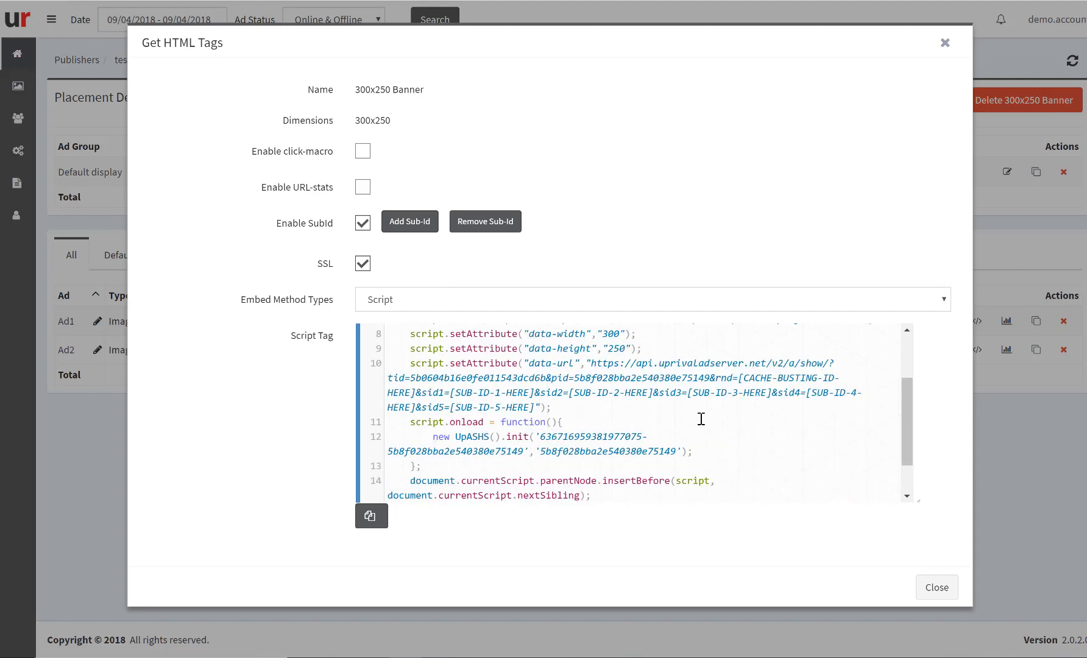
{"action": "left_click_drag", "start_coordinate": [688, 361], "coordinate": [774, 361]}
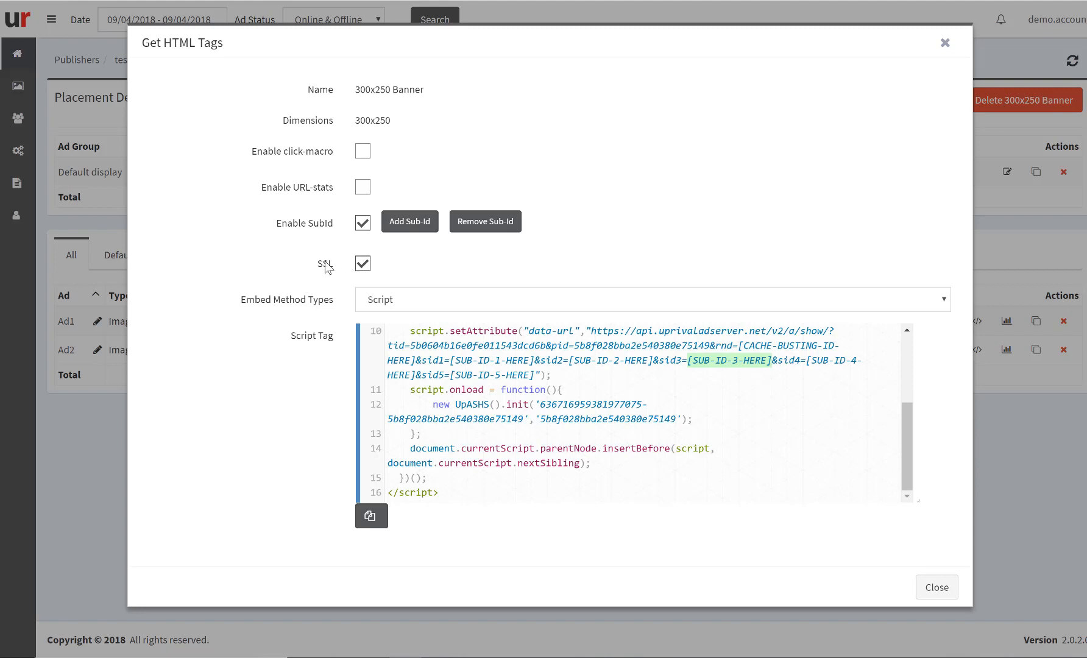
- Try the script tag with SSL disabled and enable SSL again
{"action": "left_click", "coordinate": [362, 267]}
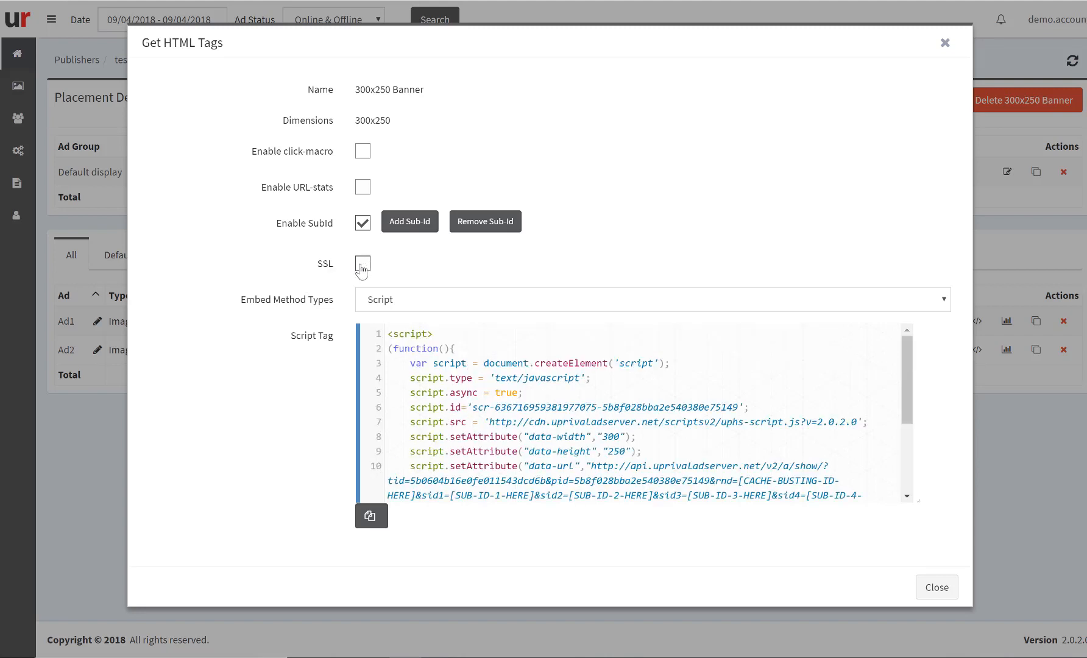
{"action": "left_click", "coordinate": [364, 265]}
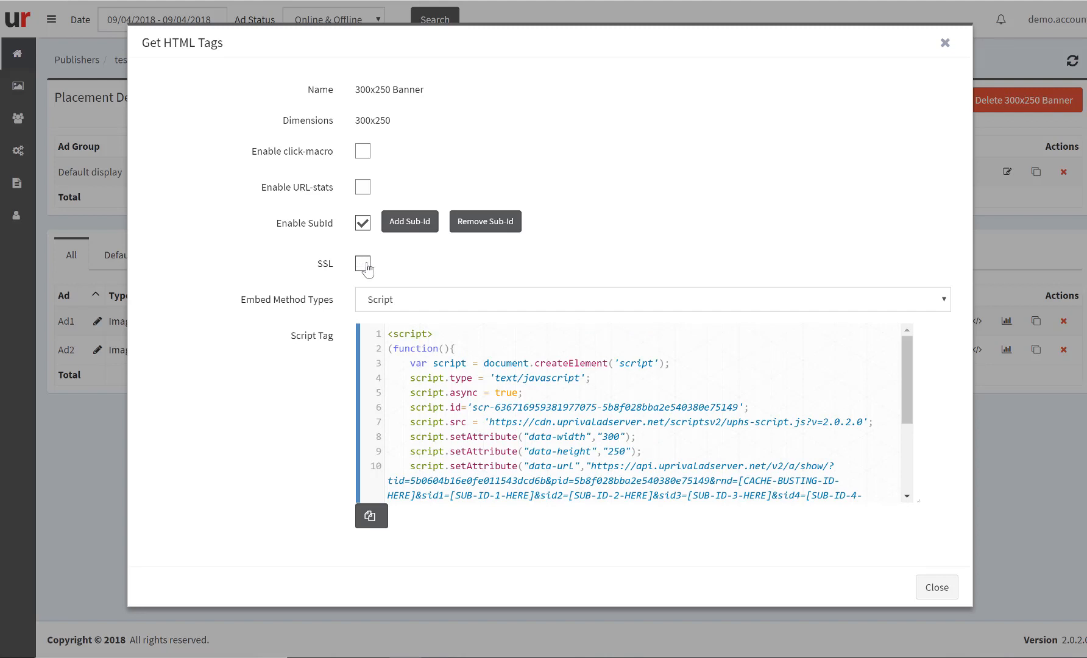
{"action": "left_click", "coordinate": [363, 266]}
- Switch the tag's embed method to IFrame and close the HTML tag dialog
{"action": "left_click", "coordinate": [440, 302]}
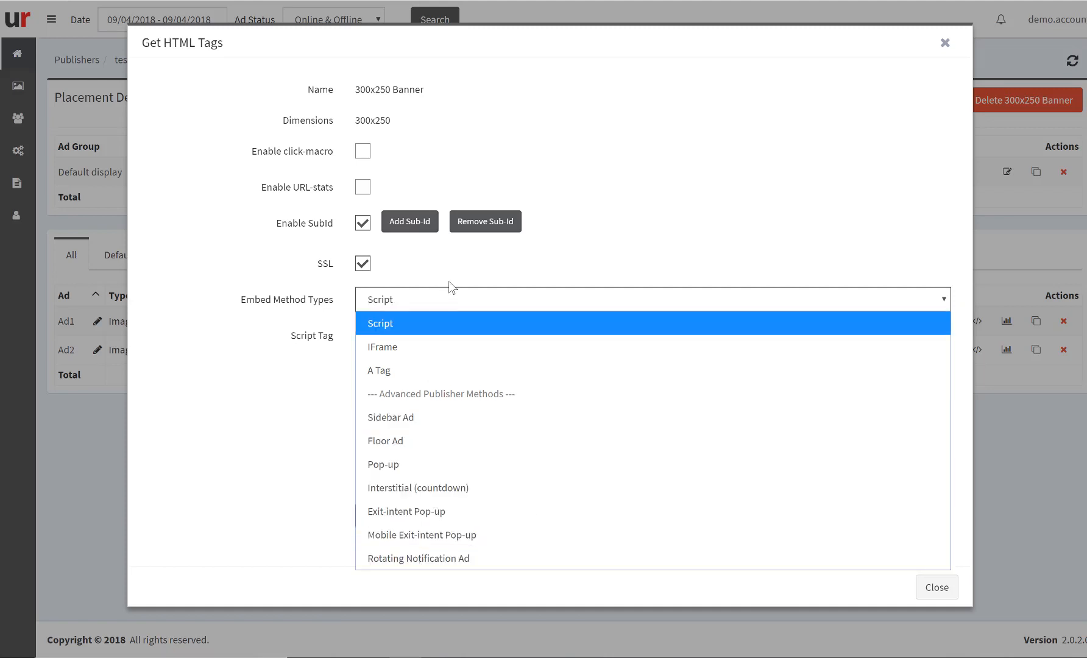
{"action": "left_click", "coordinate": [390, 342]}
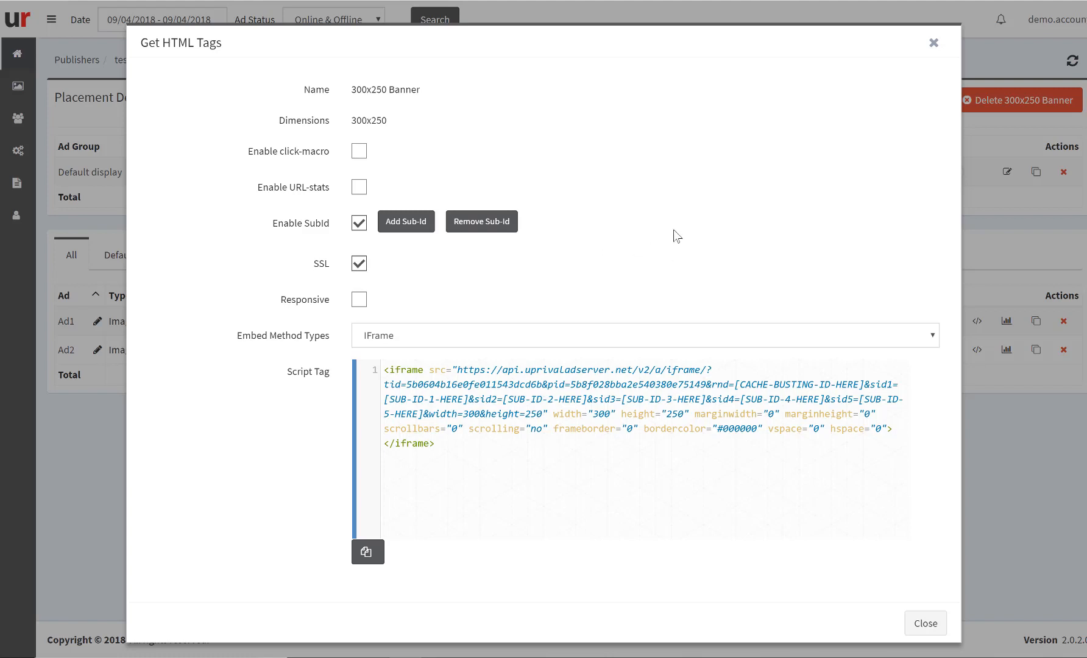
{"action": "left_click", "coordinate": [935, 44]}
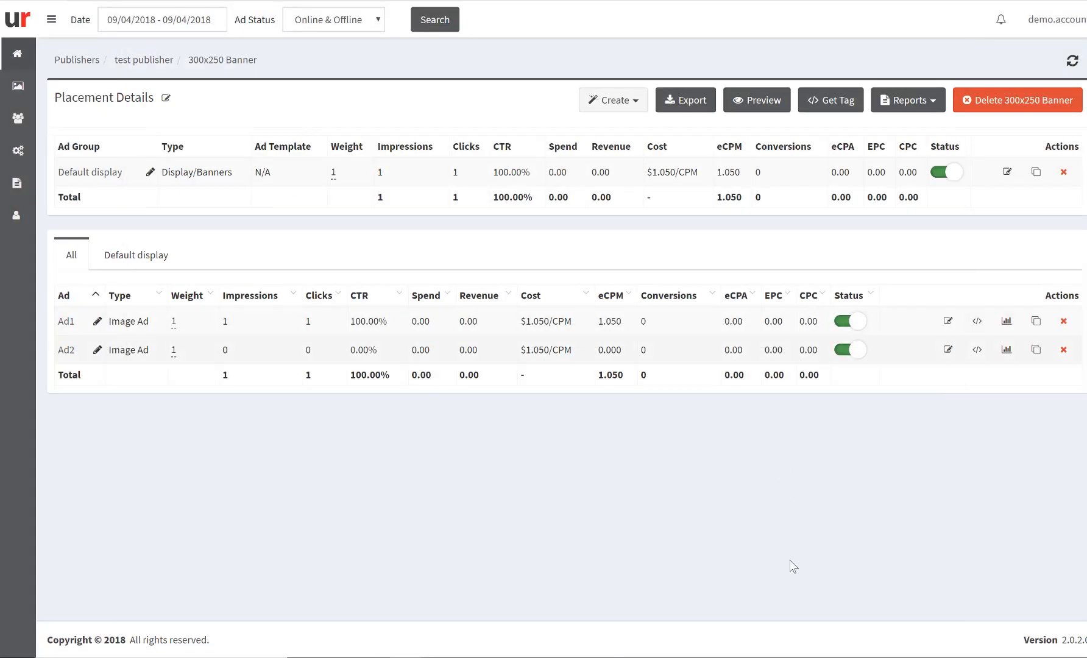